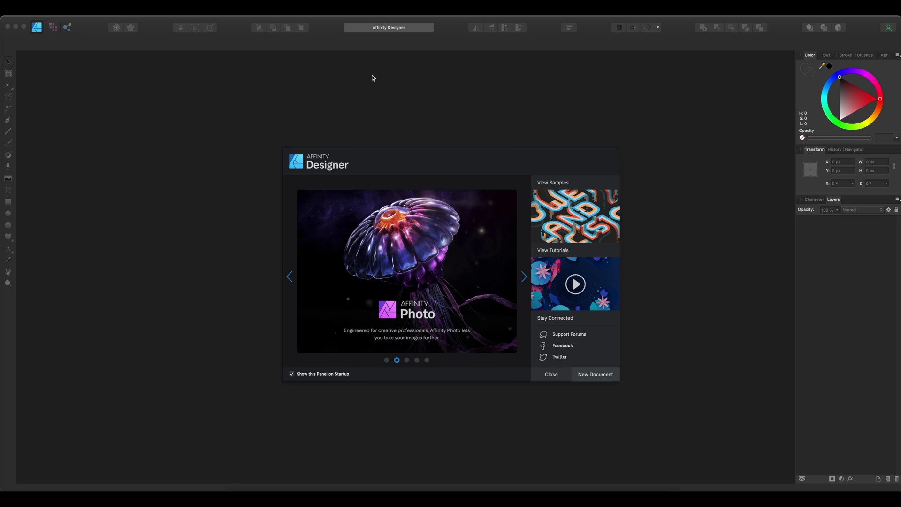
# Step: Create a 12 × 12 in document at 72 DPI with inches as the document units
pyautogui.click(598, 375)
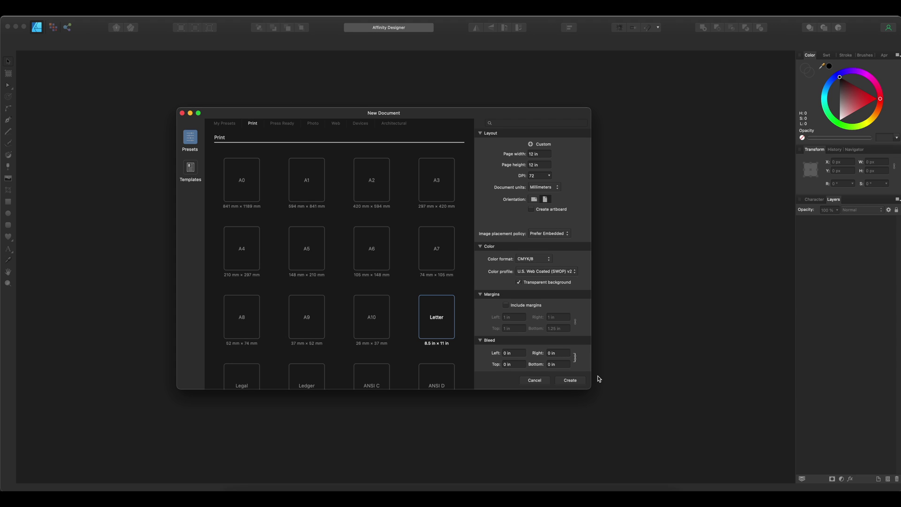
pyautogui.click(544, 155)
pyautogui.click(544, 165)
pyautogui.click(542, 175)
pyautogui.click(558, 188)
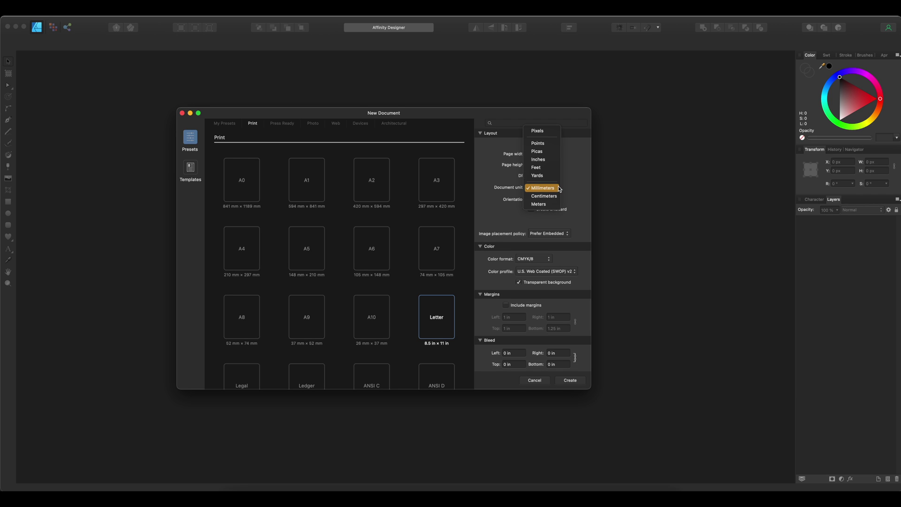
pyautogui.click(545, 156)
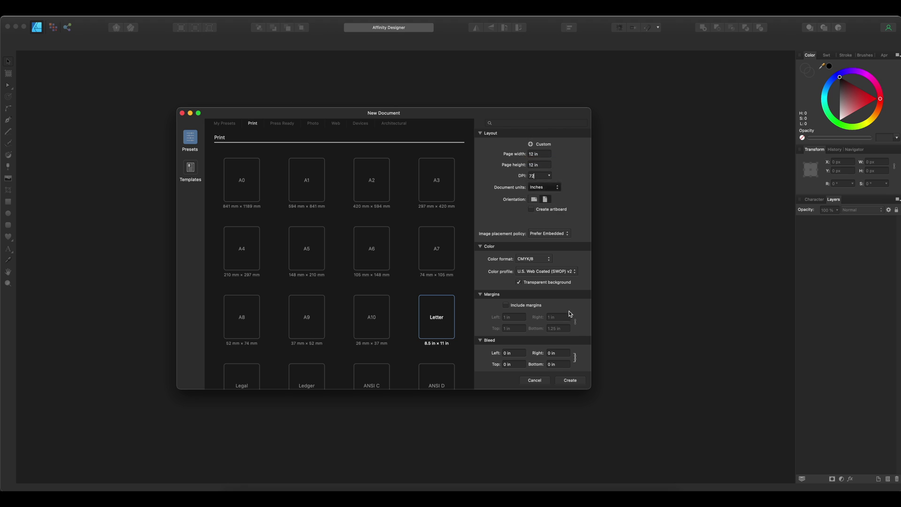
pyautogui.click(567, 381)
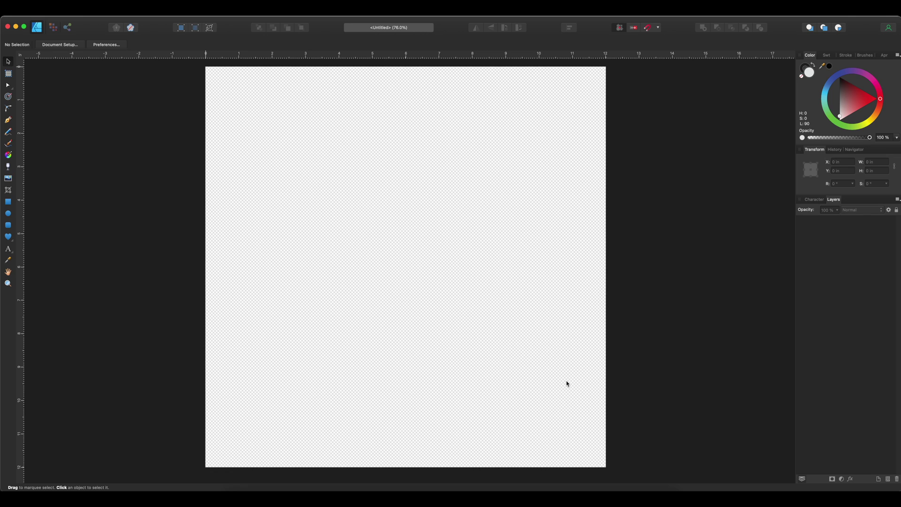
# Step: Place artistic text reading 'coffee' on the page
pyautogui.click(10, 250)
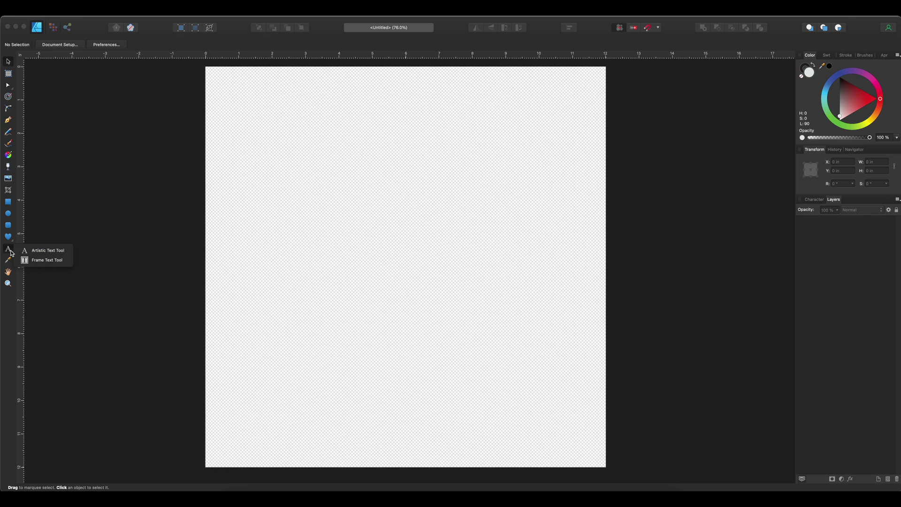
pyautogui.click(51, 251)
pyautogui.moveTo(260, 179); pyautogui.dragTo(293, 239)
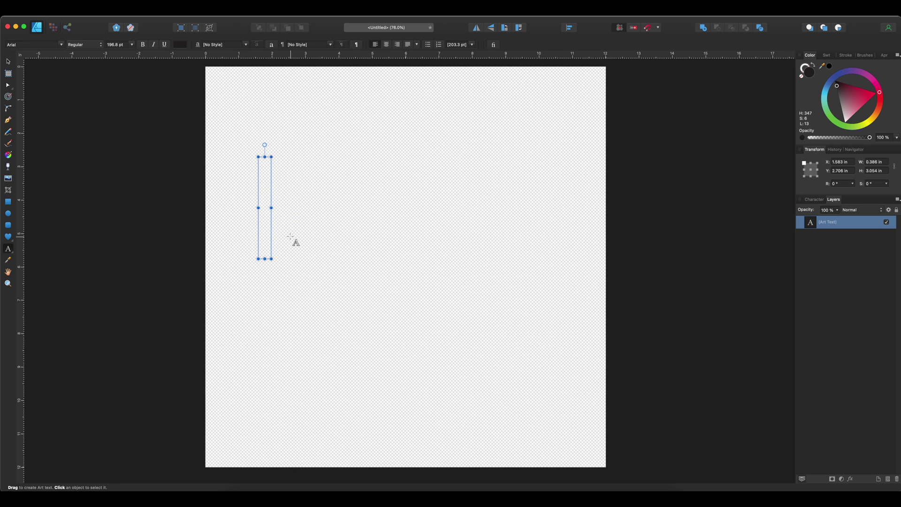
pyautogui.write('cof')
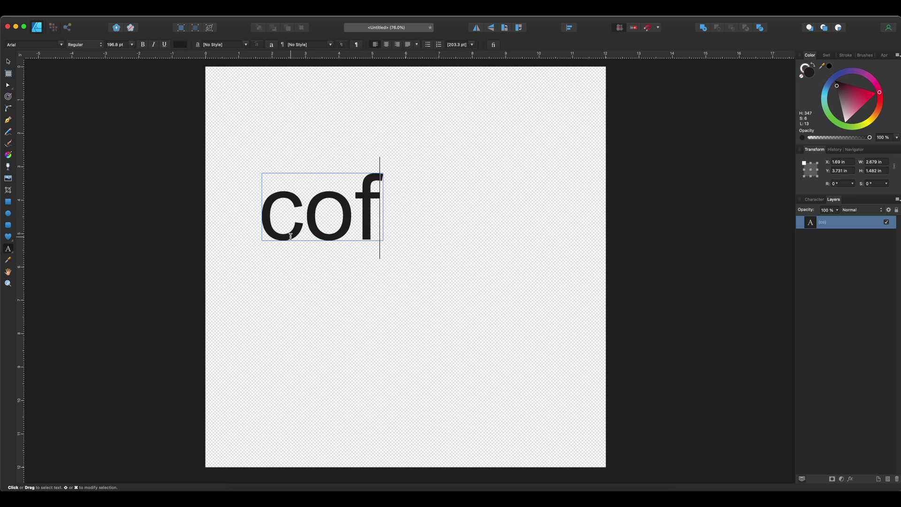
pyautogui.write('fee')
pyautogui.press('Escape')
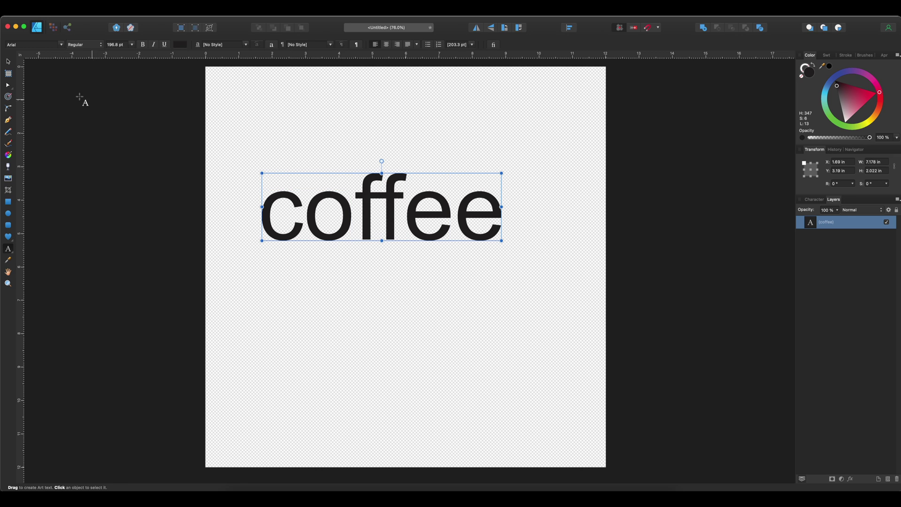
pyautogui.click(9, 62)
# Step: Apply the Golden font to the coffee text and shift it right
pyautogui.click(60, 45)
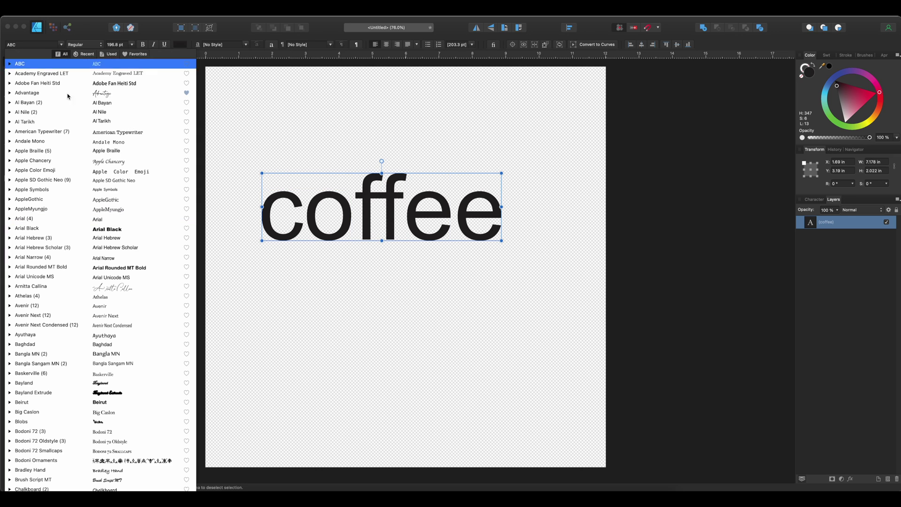
pyautogui.scroll(-20, 71, 281)
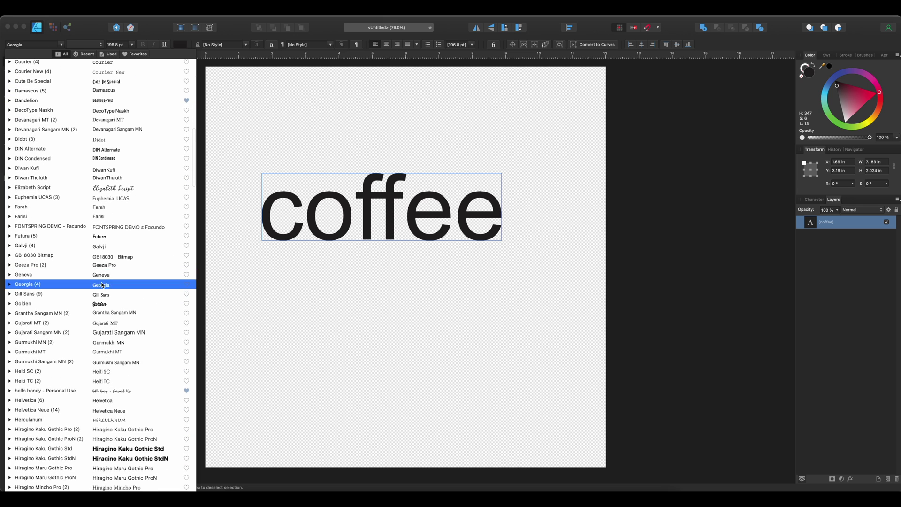
pyautogui.click(107, 304)
pyautogui.click(107, 305)
pyautogui.moveTo(356, 210); pyautogui.dragTo(402, 204)
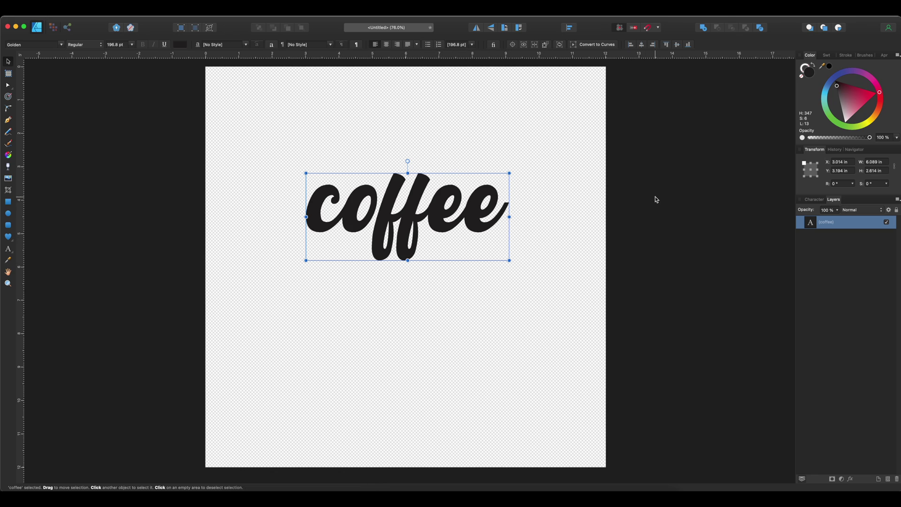
# Step: Set the coffee text width to 6 in and move it near the page top
pyautogui.click(880, 162)
pyautogui.write('6')
pyautogui.press('Return')
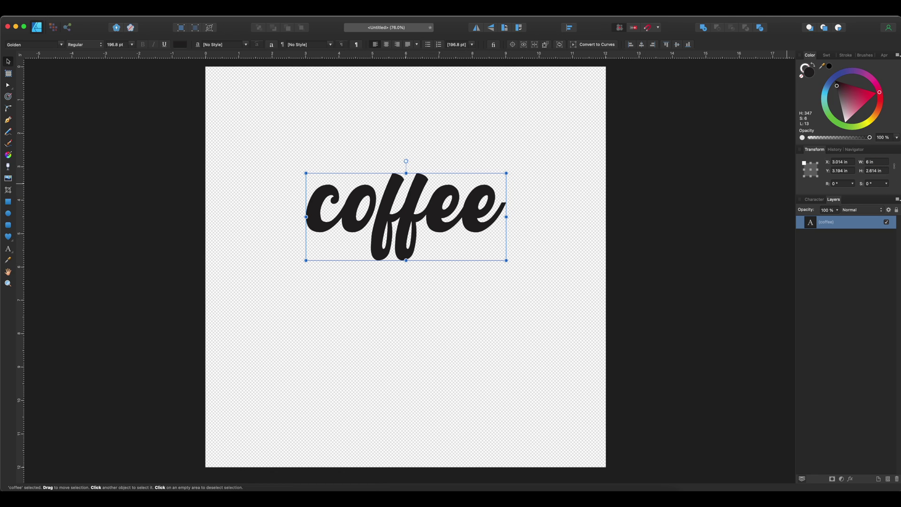
pyautogui.rightClick(407, 183)
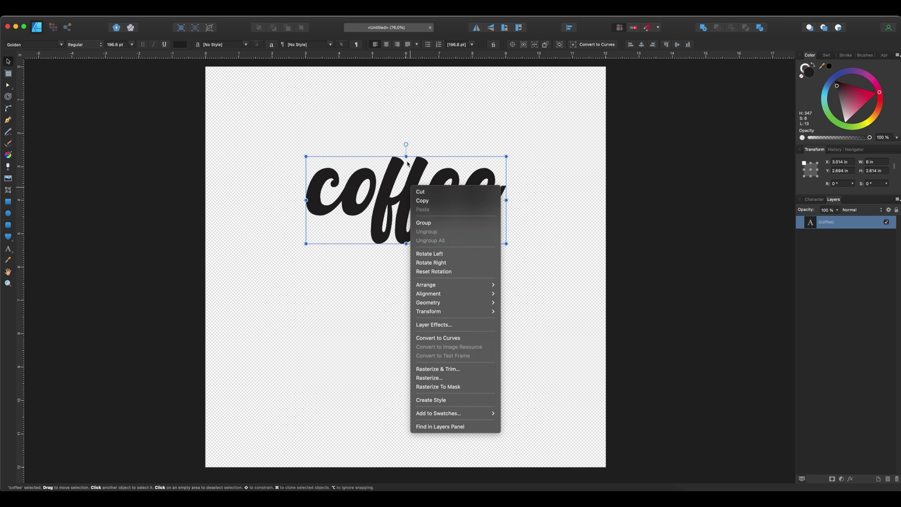
pyautogui.moveTo(406, 183); pyautogui.dragTo(403, 96)
# Step: Duplicate the coffee text below the original and fill the copy pink (H 347, S 100, L 61)
pyautogui.moveTo(347, 135); pyautogui.dragTo(343, 137)
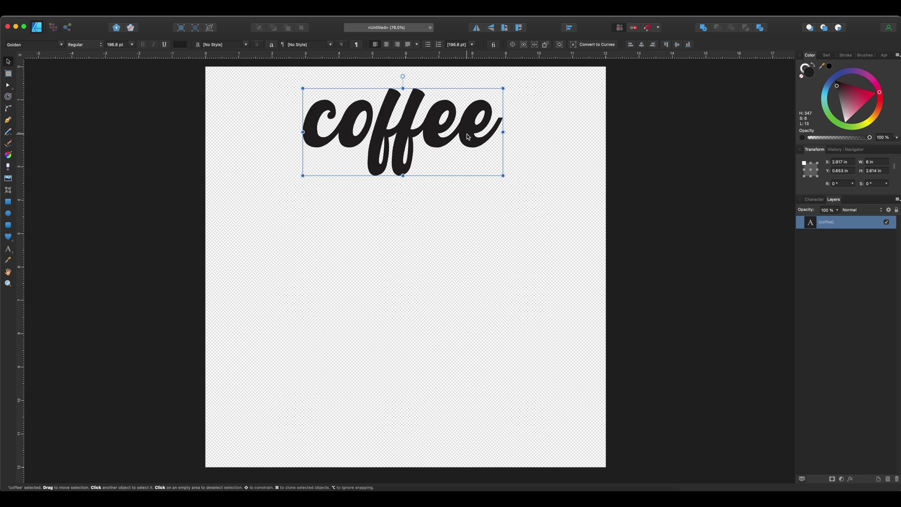
pyautogui.press('super+j')
pyautogui.moveTo(467, 136); pyautogui.dragTo(464, 240)
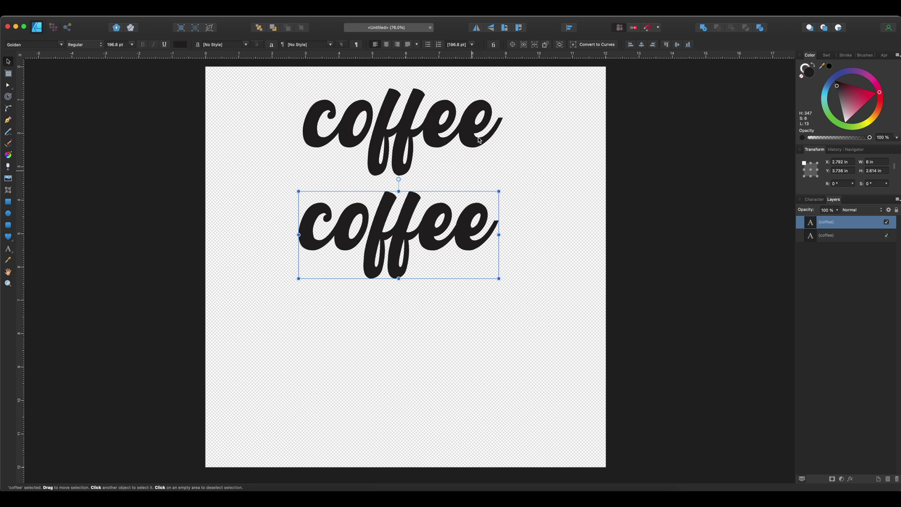
pyautogui.moveTo(850, 99); pyautogui.dragTo(869, 102)
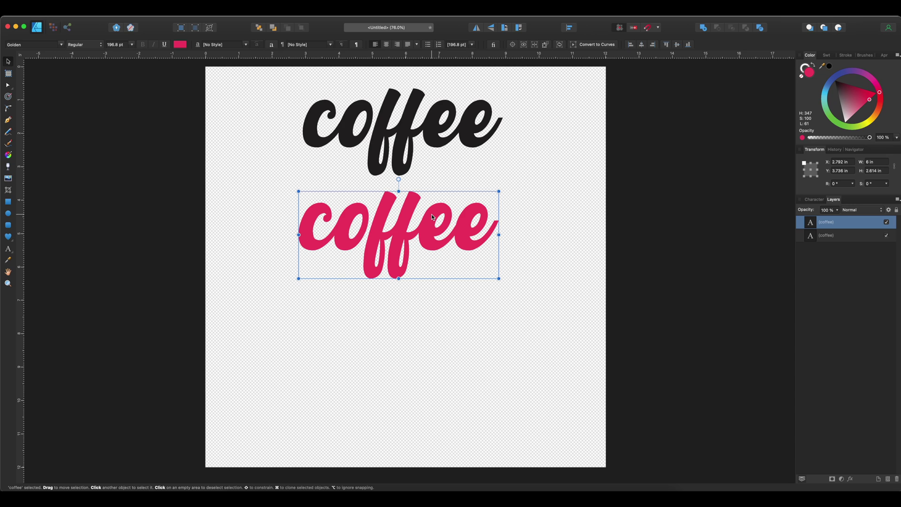
# Step: Convert the pink coffee to curves, ungroup the letters, and merge them with Add
pyautogui.click(595, 44)
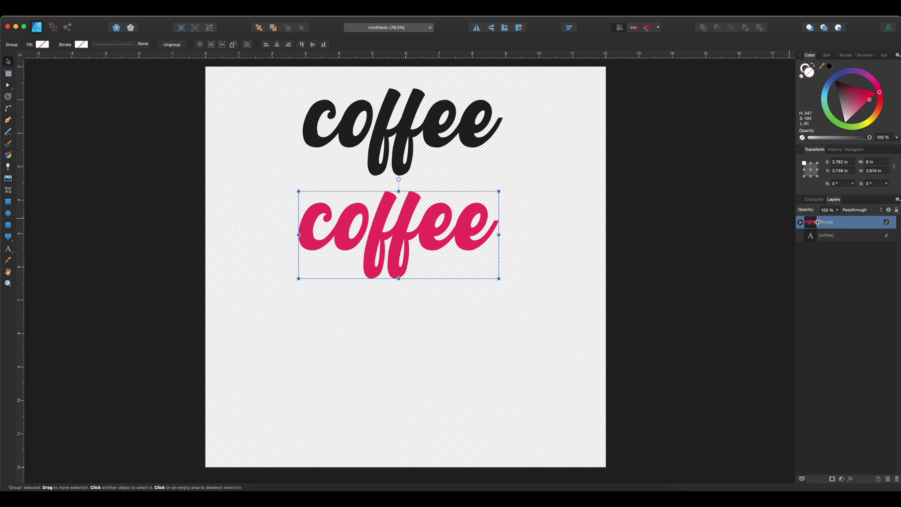
pyautogui.rightClick(839, 226)
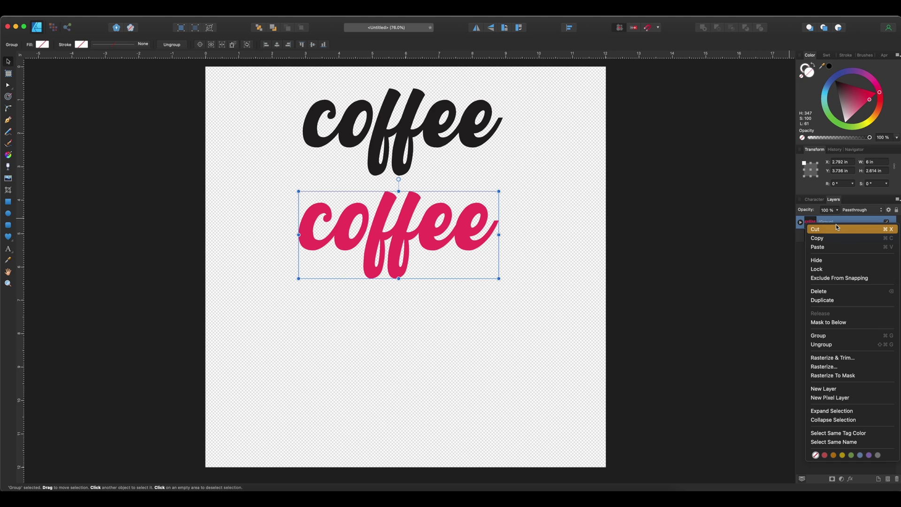
pyautogui.click(833, 345)
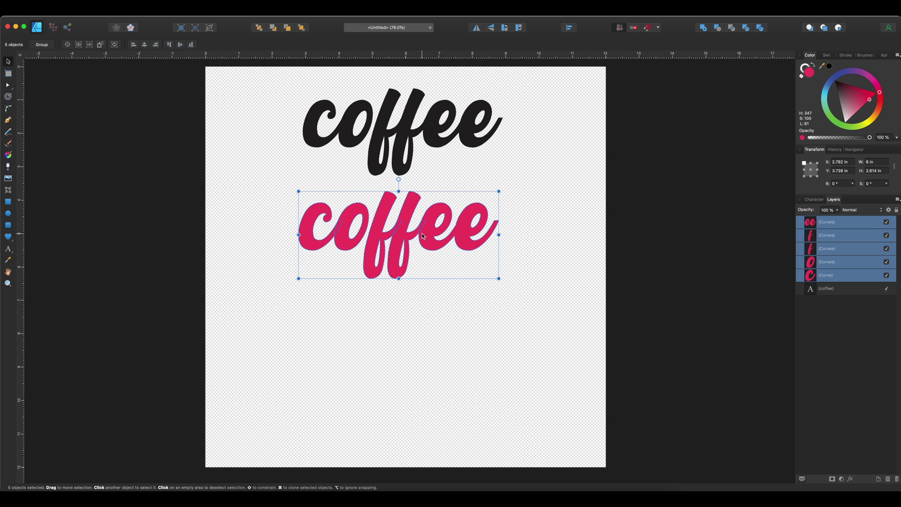
pyautogui.click(704, 29)
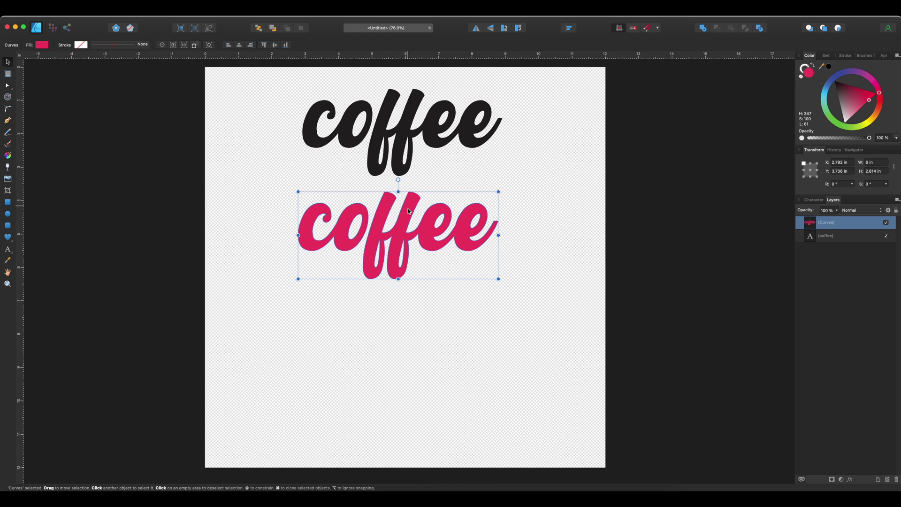
# Step: Move the pink shape and black coffee text lower, then deselect
pyautogui.moveTo(408, 207); pyautogui.dragTo(408, 251)
pyautogui.moveTo(445, 125); pyautogui.dragTo(445, 152)
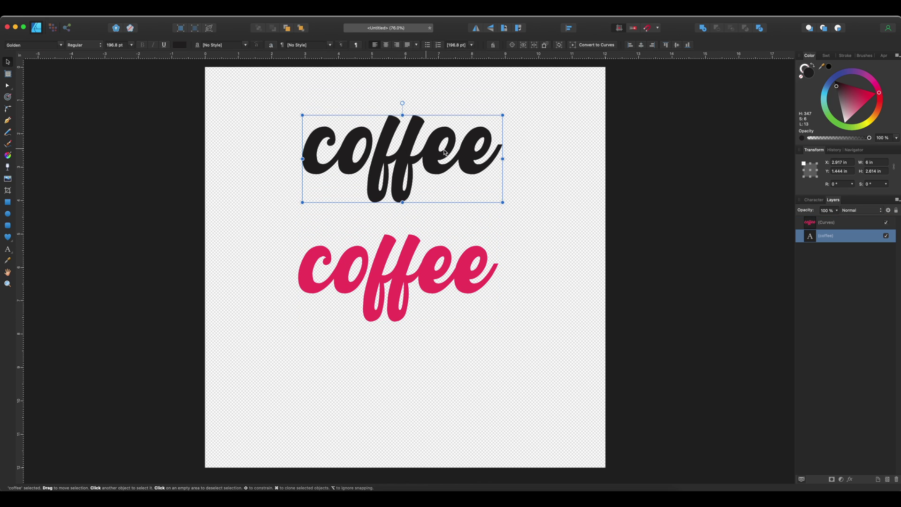
pyautogui.click(264, 150)
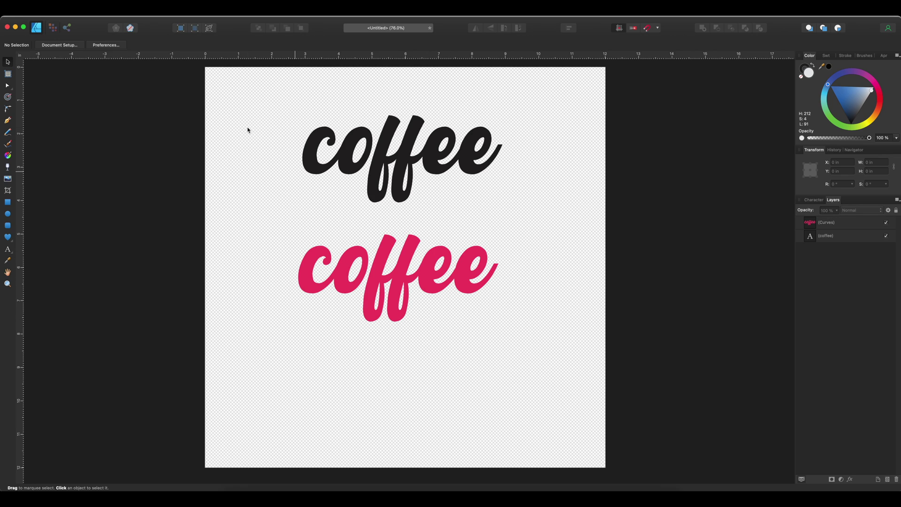
# Step: Choose SVG export with 'Export text as curves' enabled and reveal the advanced options
pyautogui.click(73, 10)
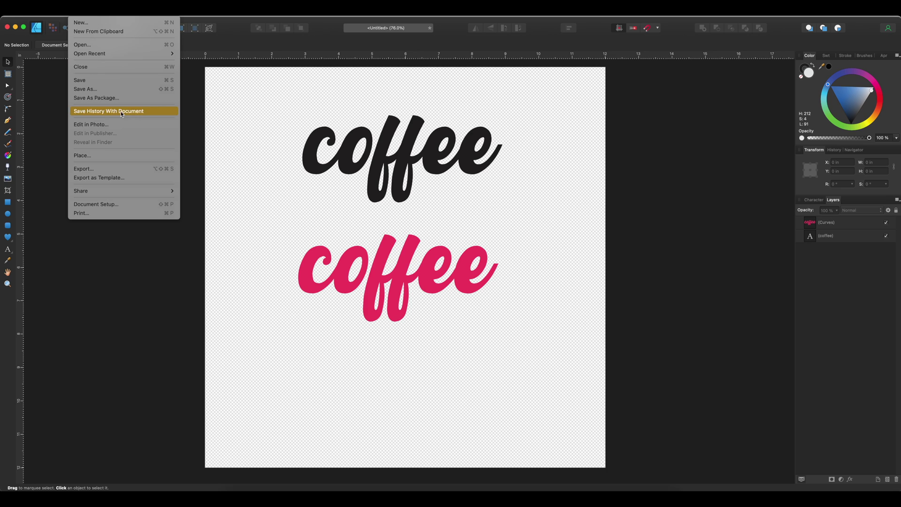
pyautogui.click(101, 172)
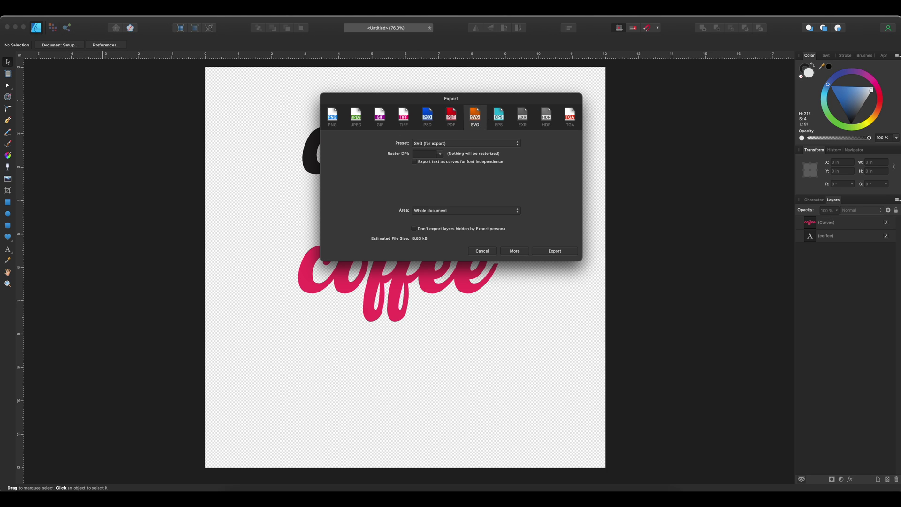
pyautogui.click(413, 151)
pyautogui.click(414, 162)
pyautogui.moveTo(469, 97); pyautogui.dragTo(442, 182)
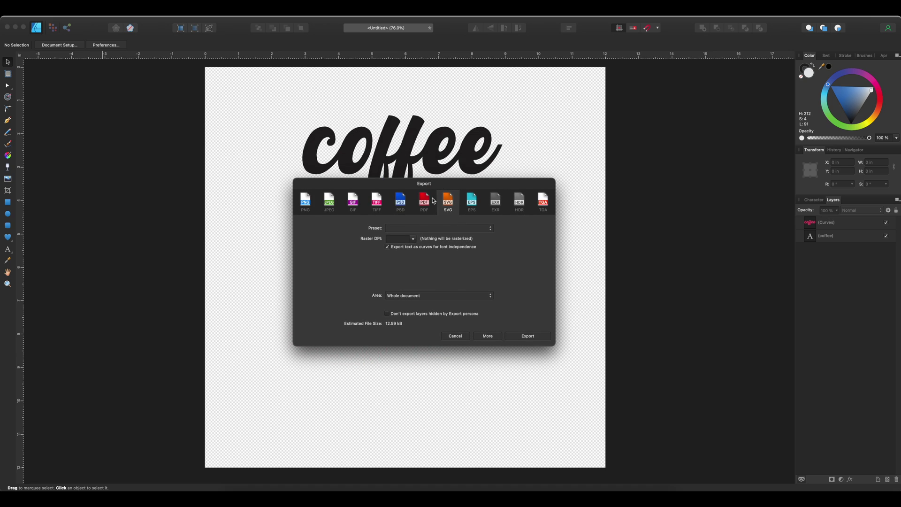
pyautogui.click(488, 336)
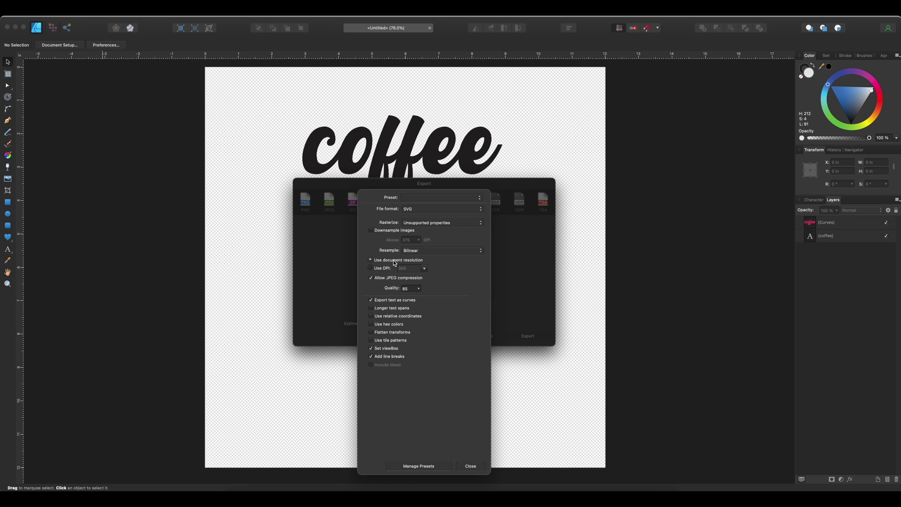
# Step: Try a custom 72 DPI, revert to document resolution, and close the advanced SVG options
pyautogui.click(371, 269)
pyautogui.click(424, 269)
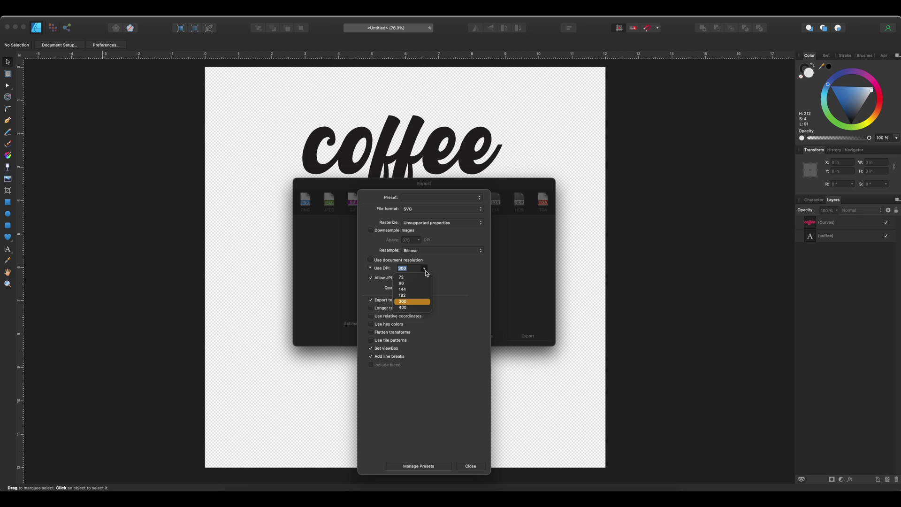
pyautogui.click(421, 280)
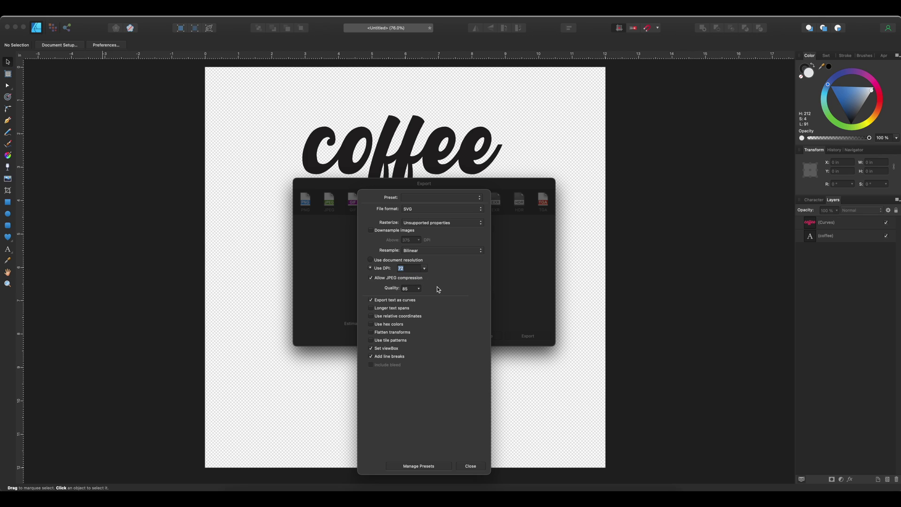
pyautogui.click(371, 261)
pyautogui.click(470, 466)
# Step: Export the SVG as Untitled.svg on the Desktop, replacing the existing file
pyautogui.click(528, 336)
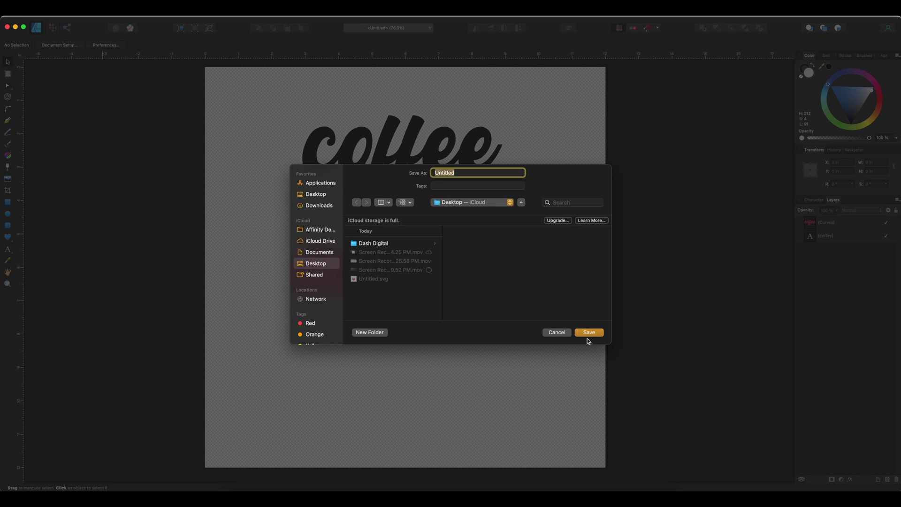
pyautogui.click(592, 336)
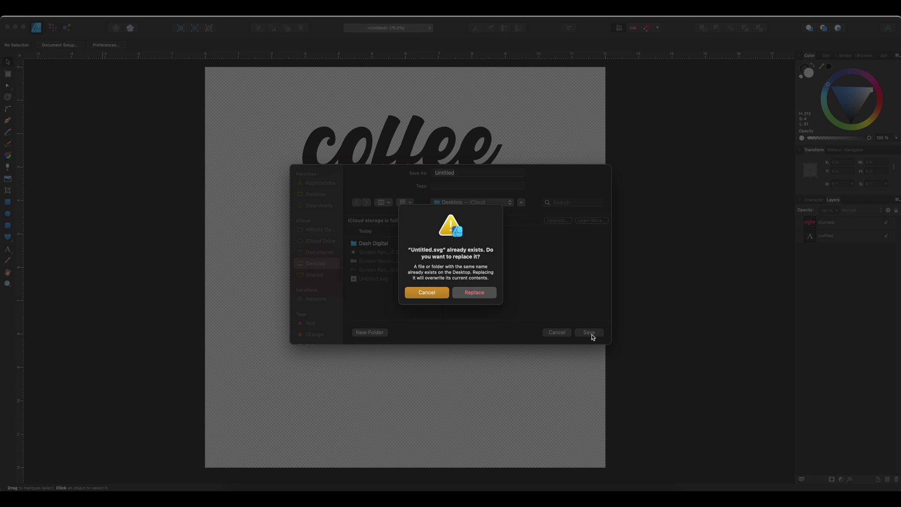
pyautogui.click(491, 292)
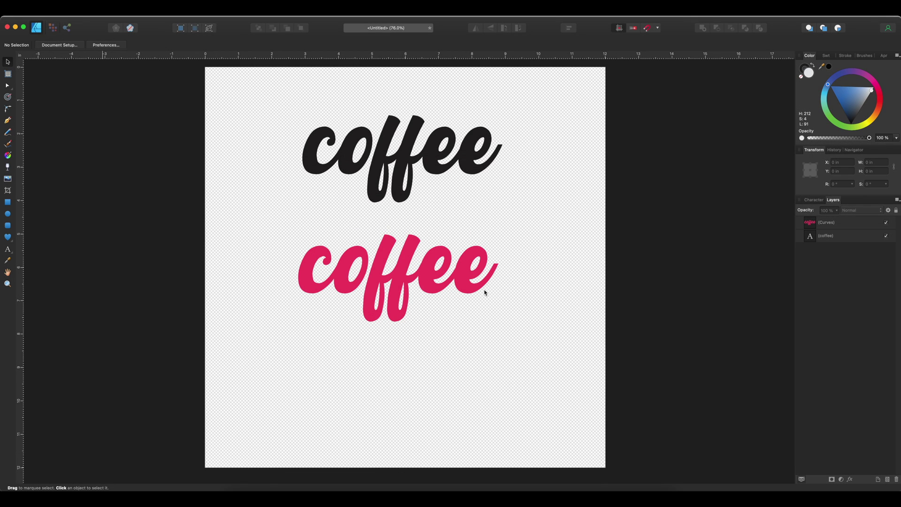
# Step: In Cricut Design Space, choose Untitled.svg as a new image upload
pyautogui.click(569, 496)
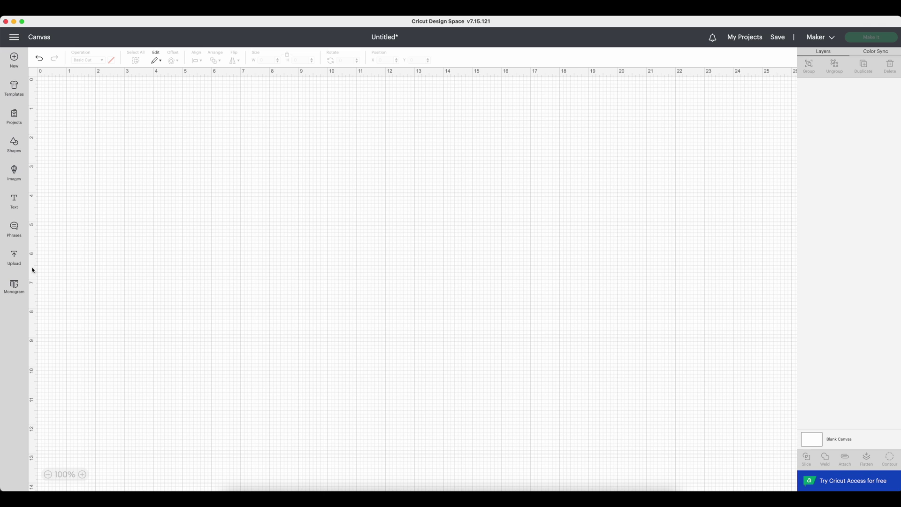
pyautogui.click(14, 259)
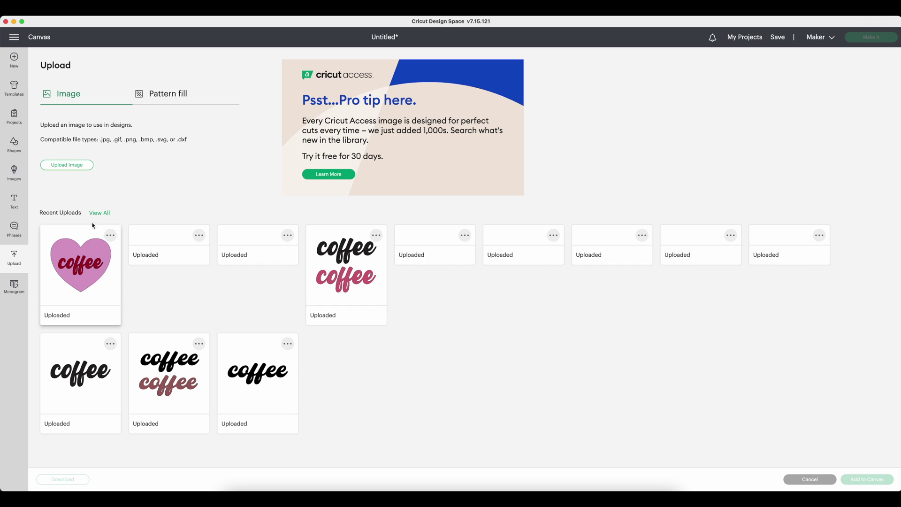
pyautogui.click(67, 165)
pyautogui.click(456, 253)
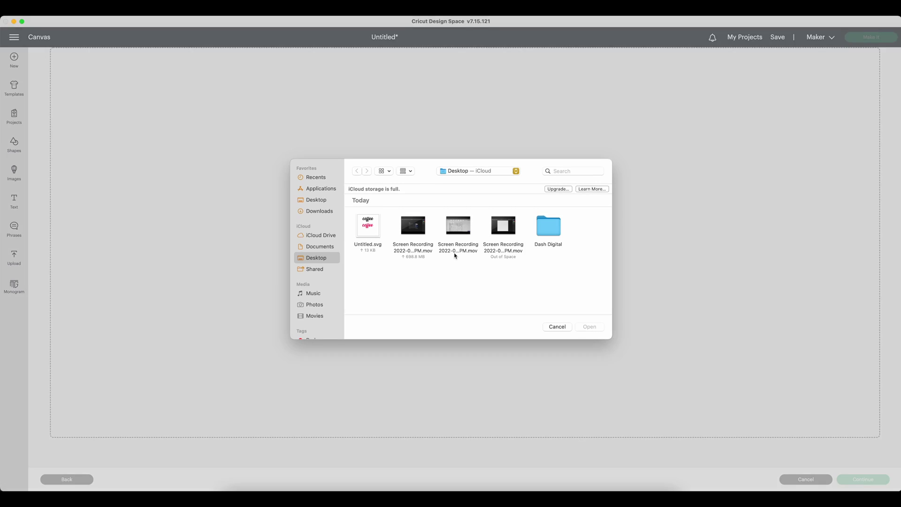
pyautogui.click(369, 234)
pyautogui.click(597, 334)
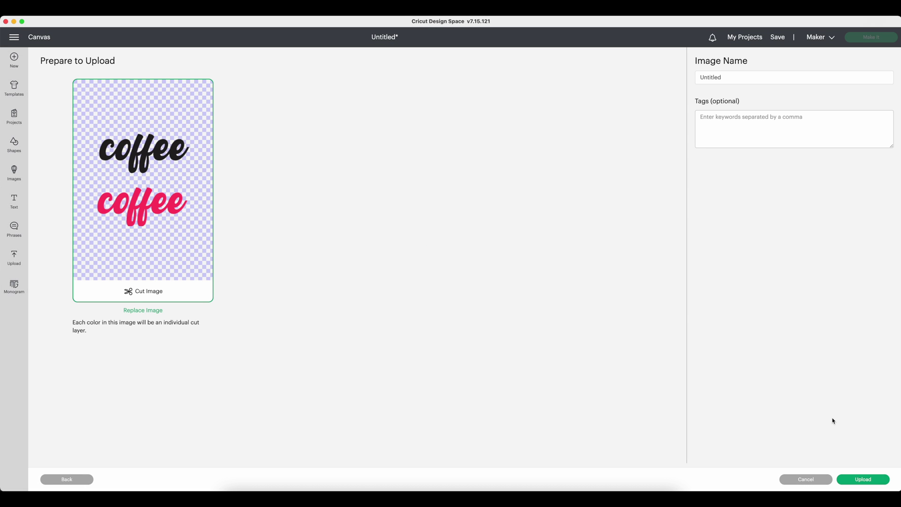
# Step: Upload the coffee image and add it to the canvas
pyautogui.click(869, 481)
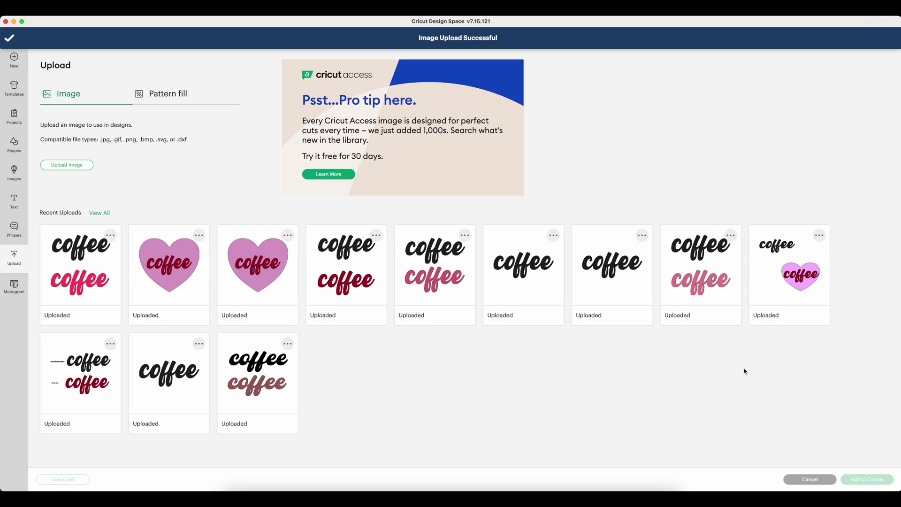
pyautogui.click(102, 288)
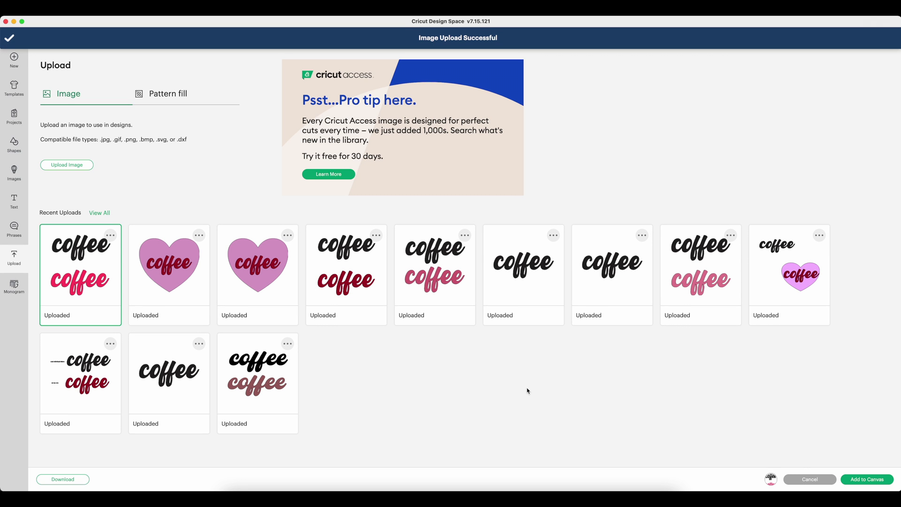
pyautogui.click(879, 480)
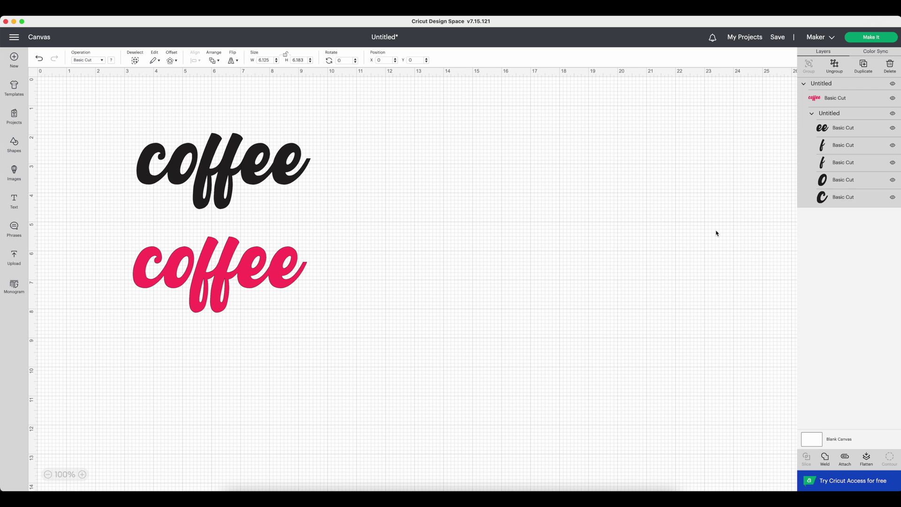
# Step: Move the coffee image right, ungroup it, and select each black coffee letter layer
pyautogui.moveTo(271, 171); pyautogui.dragTo(389, 169)
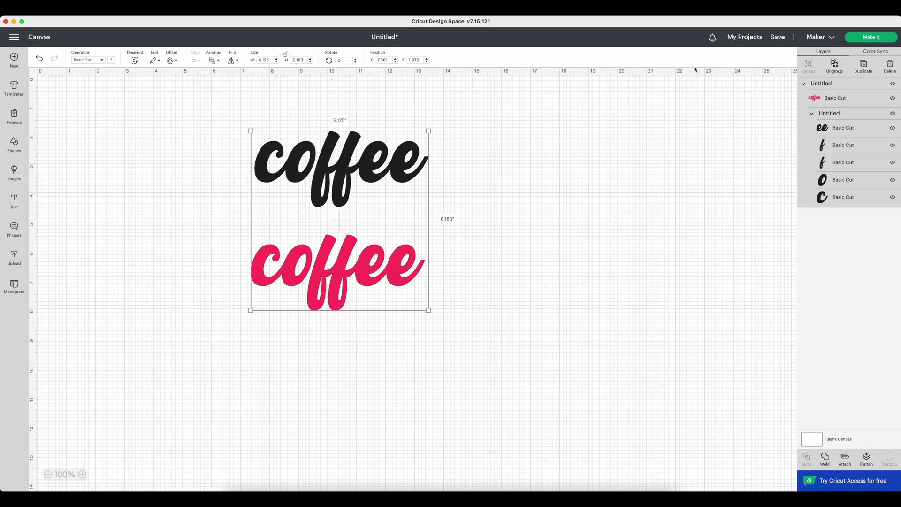
pyautogui.click(834, 66)
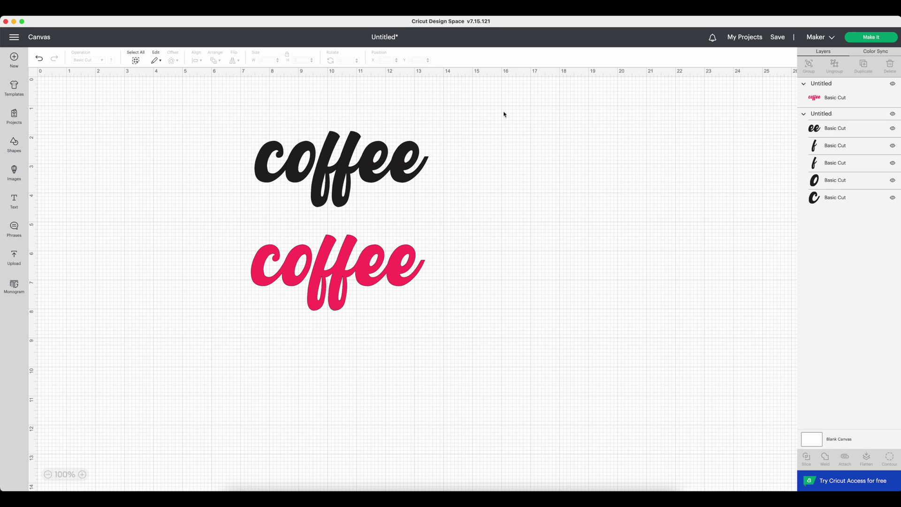
pyautogui.click(329, 169)
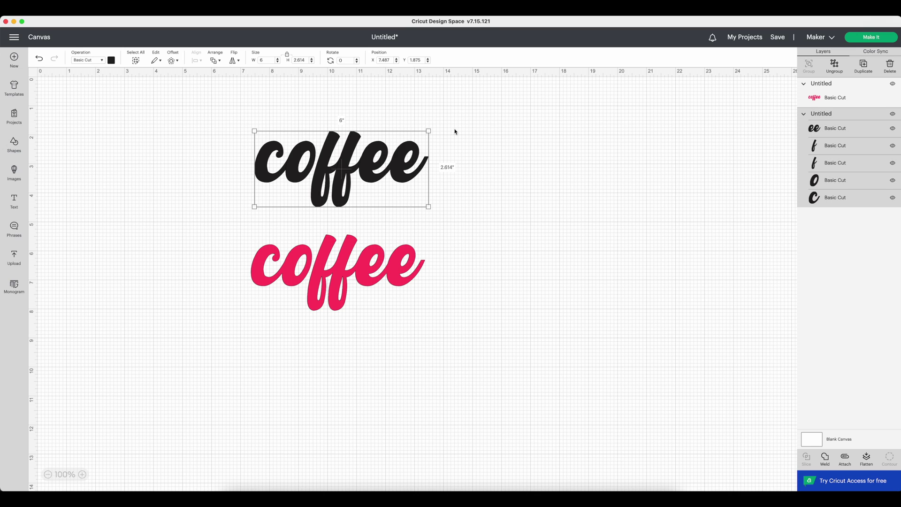
pyautogui.click(816, 130)
pyautogui.click(828, 145)
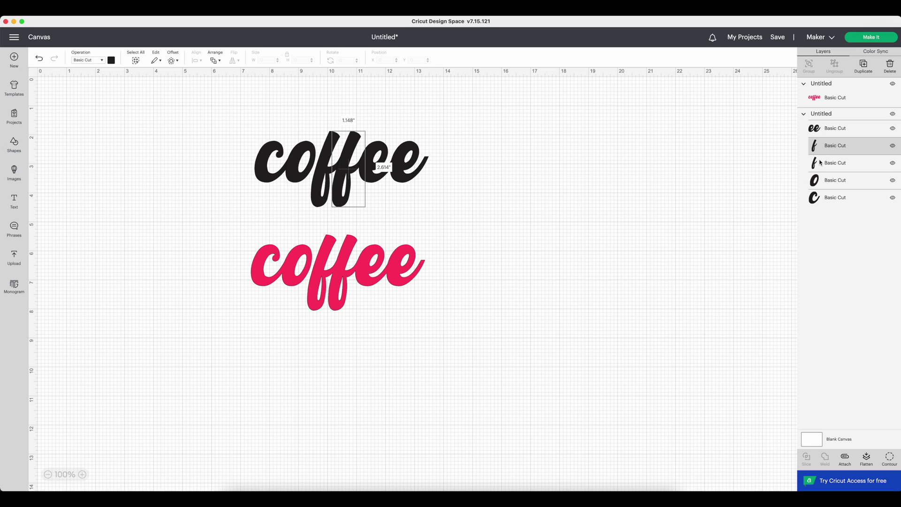
pyautogui.click(820, 162)
pyautogui.click(823, 188)
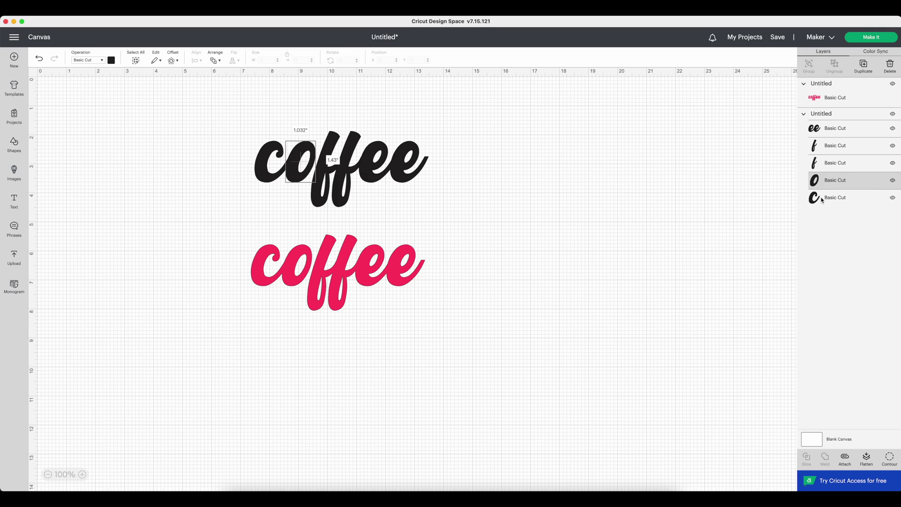
pyautogui.click(821, 201)
# Step: Select the pink and black coffee pieces in turn, then return to Affinity Designer
pyautogui.click(836, 83)
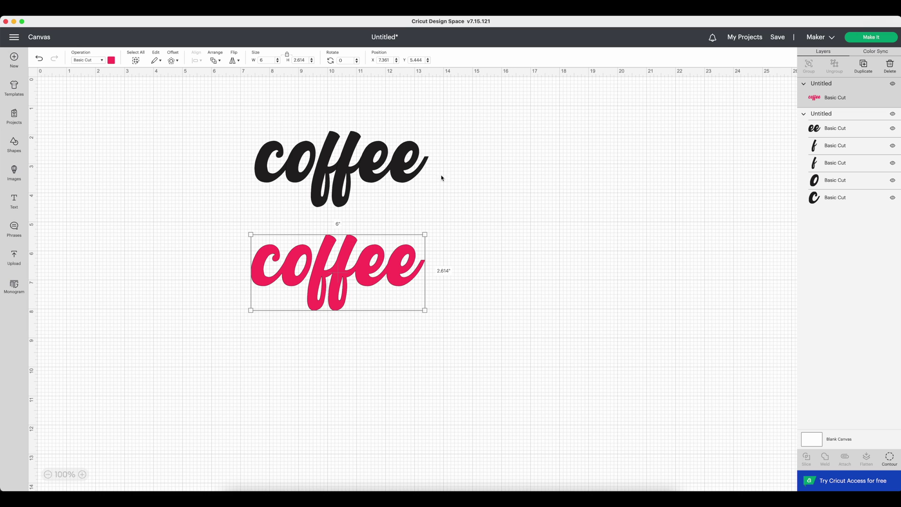
pyautogui.click(446, 154)
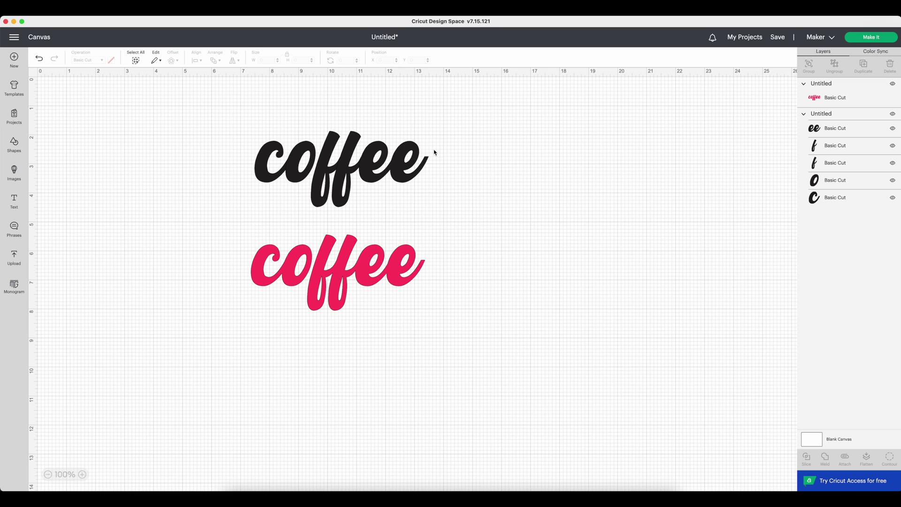
pyautogui.click(370, 163)
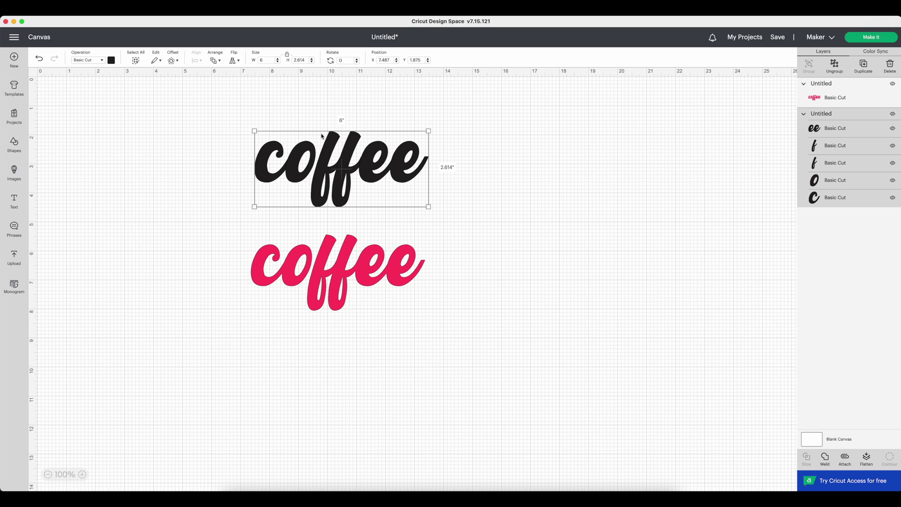
pyautogui.click(346, 267)
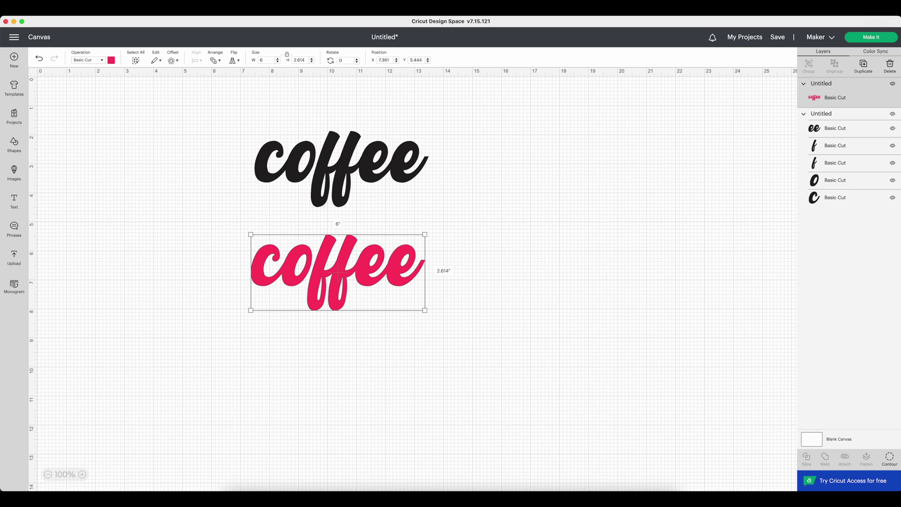
pyautogui.click(600, 489)
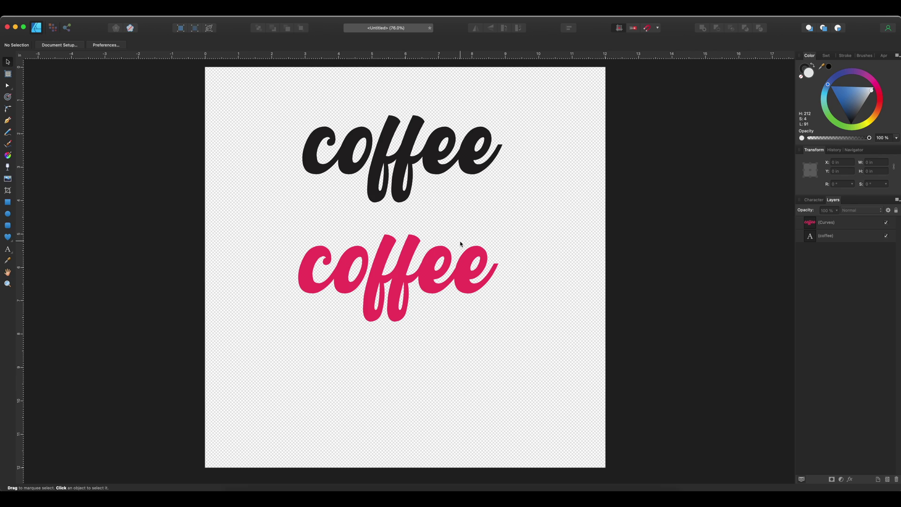
# Step: Draw a heart and fill it light pink
pyautogui.click(8, 238)
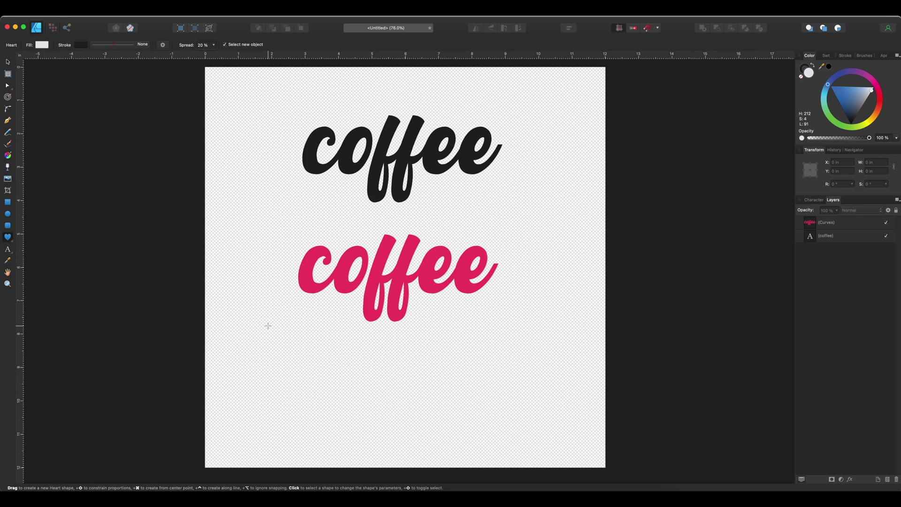
pyautogui.moveTo(312, 307); pyautogui.dragTo(503, 438)
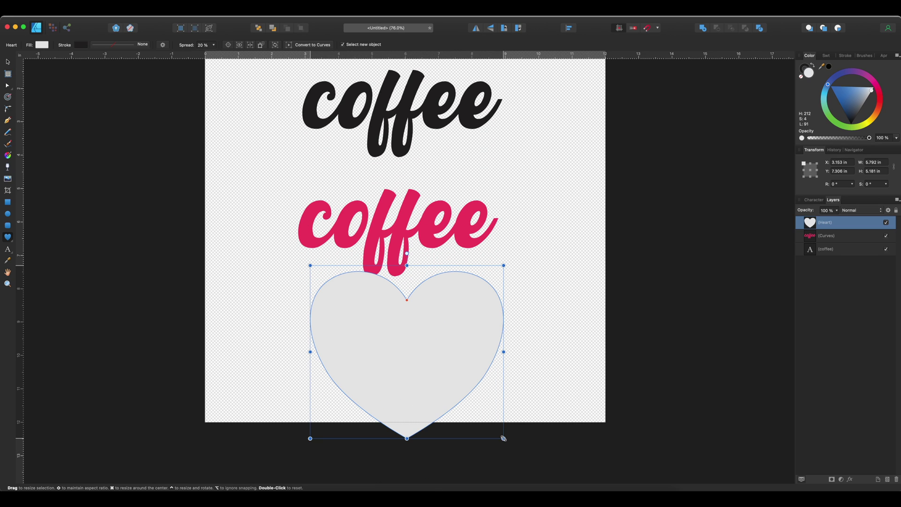
pyautogui.click(871, 79)
pyautogui.moveTo(863, 100); pyautogui.dragTo(862, 109)
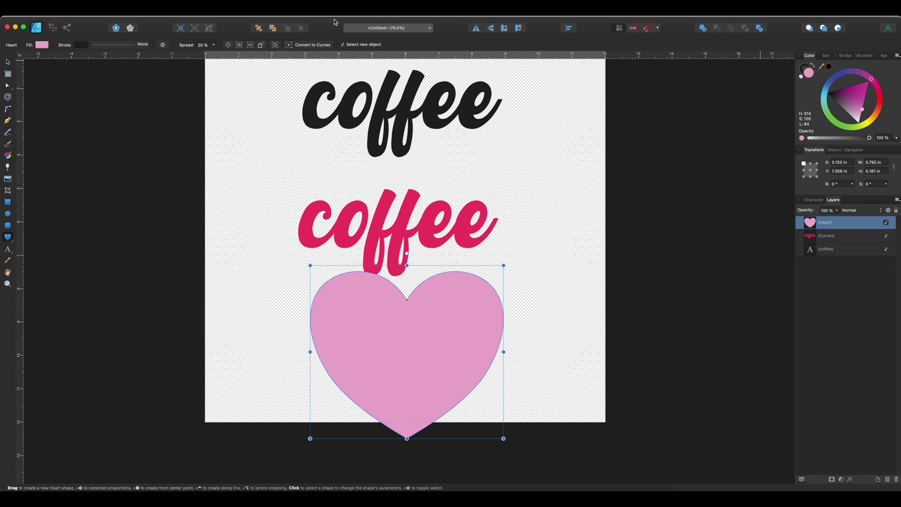
# Step: Move the heart over the pink coffee and resize it to 8 in wide
pyautogui.click(8, 63)
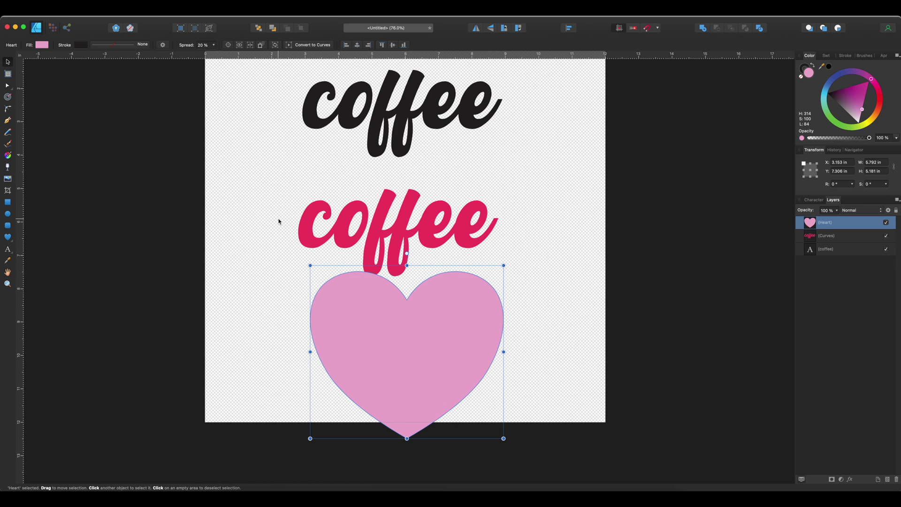
pyautogui.rightClick(372, 319)
pyautogui.click(358, 283)
pyautogui.moveTo(358, 283); pyautogui.dragTo(328, 174)
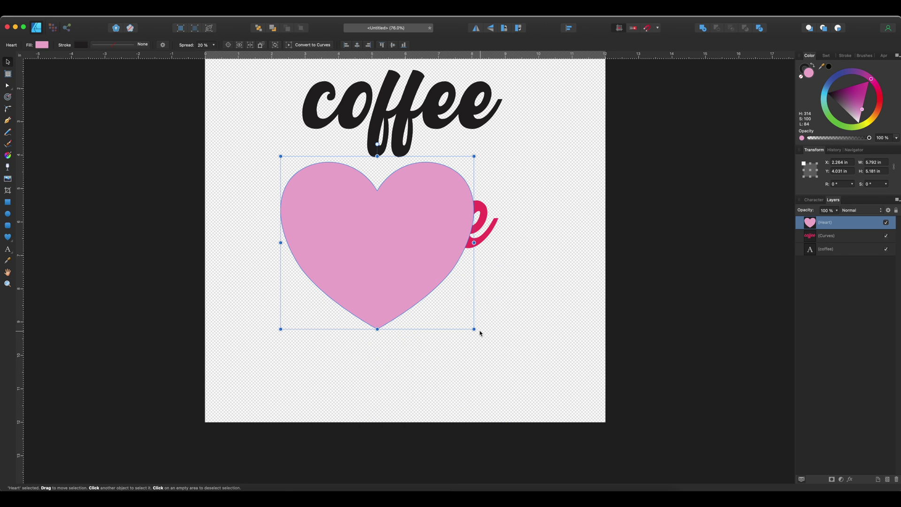
pyautogui.moveTo(473, 328); pyautogui.dragTo(530, 390)
pyautogui.scroll(3, 532, 326)
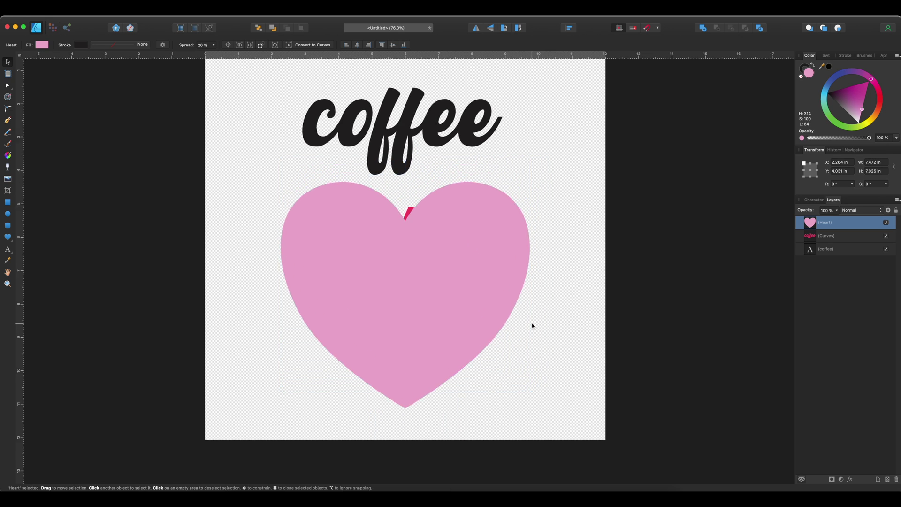
pyautogui.click(876, 162)
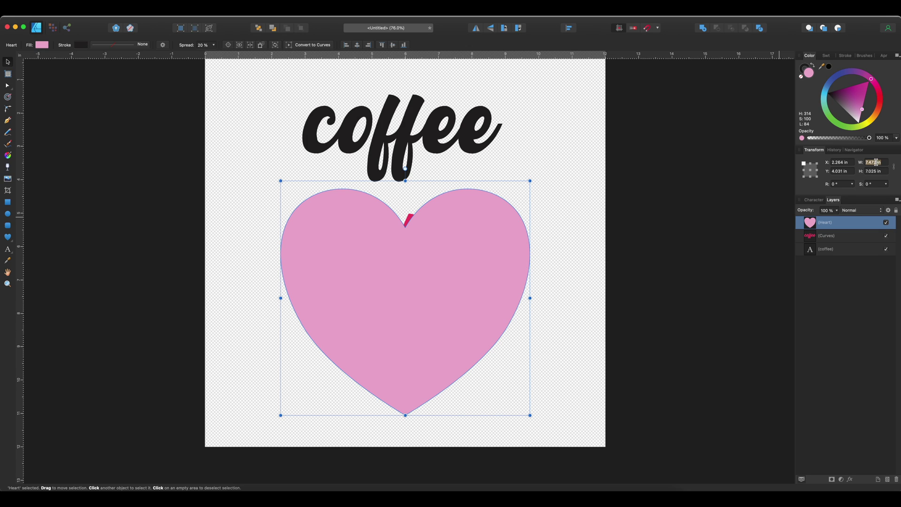
pyautogui.write('8')
pyautogui.press('Return')
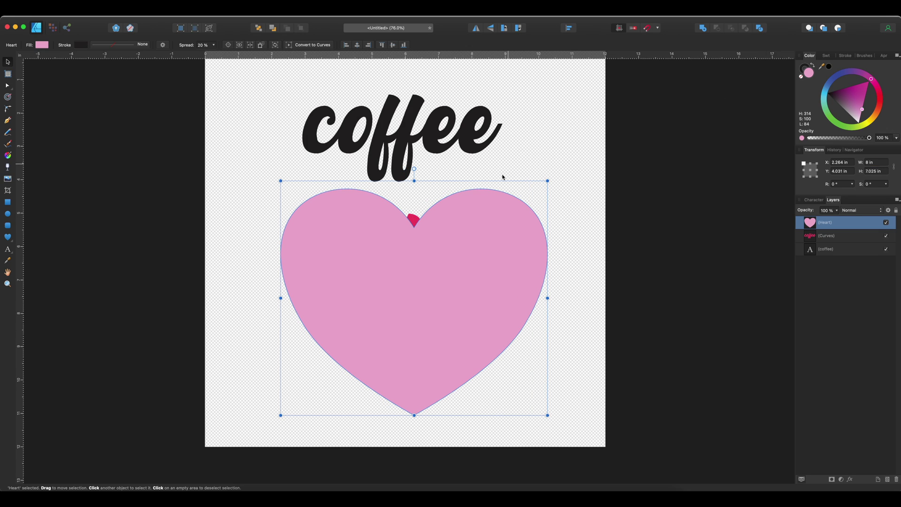
# Step: Stack the pink coffee curves above the heart in the Layers panel
pyautogui.rightClick(487, 222)
pyautogui.click(467, 214)
pyautogui.moveTo(843, 240); pyautogui.dragTo(839, 220)
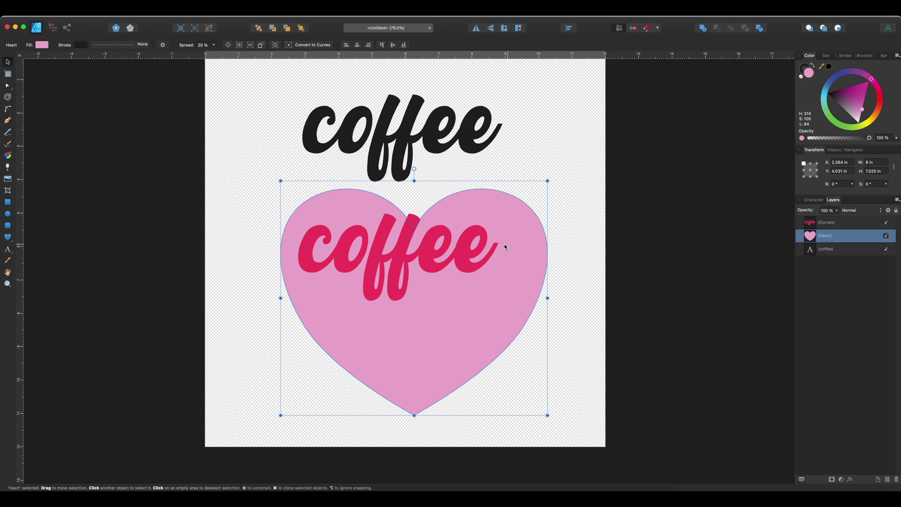
# Step: Select the pink coffee curves and heart, and centre them horizontally and vertically
pyautogui.click(823, 223)
pyautogui.keyDown('shift'); pyautogui.click(822, 239); pyautogui.keyUp('shift')
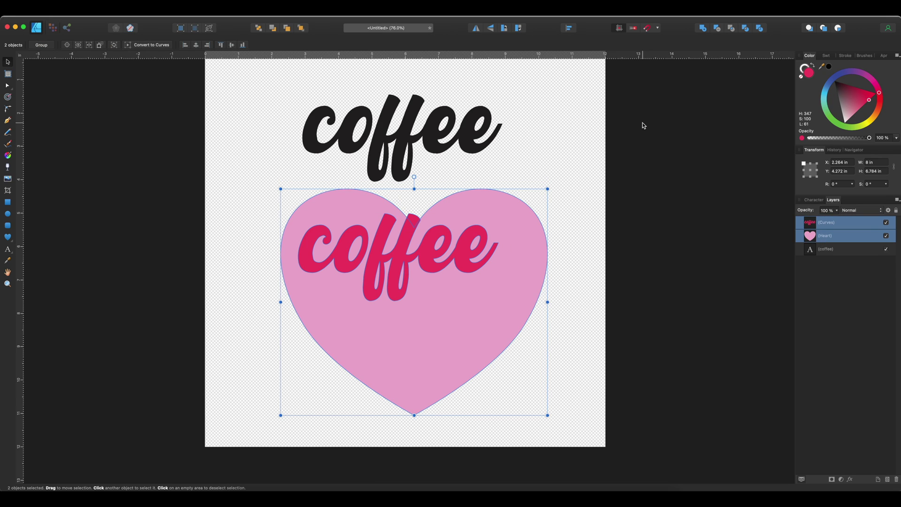
pyautogui.click(569, 28)
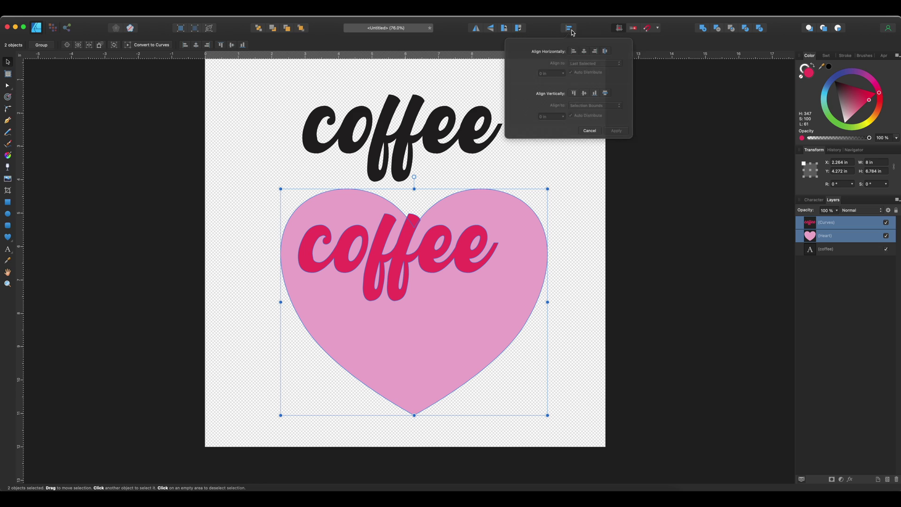
pyautogui.click(596, 52)
pyautogui.click(585, 52)
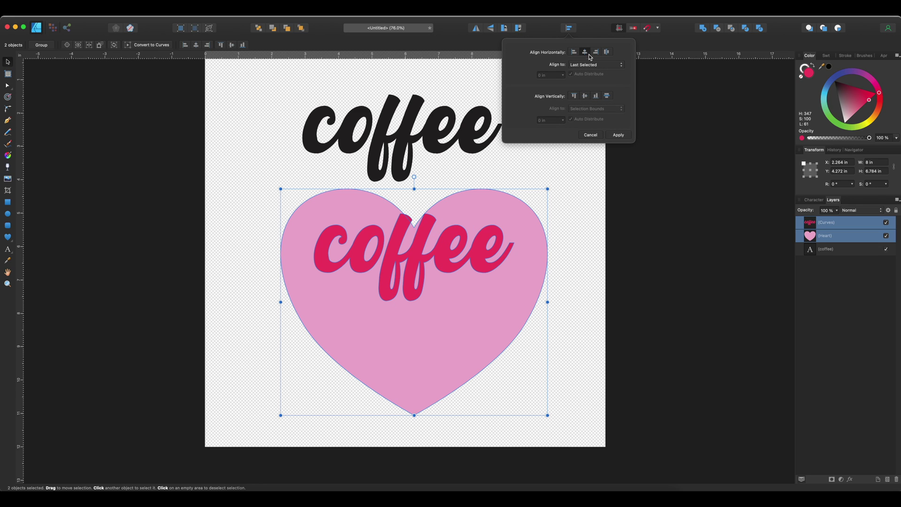
pyautogui.click(585, 96)
pyautogui.click(619, 135)
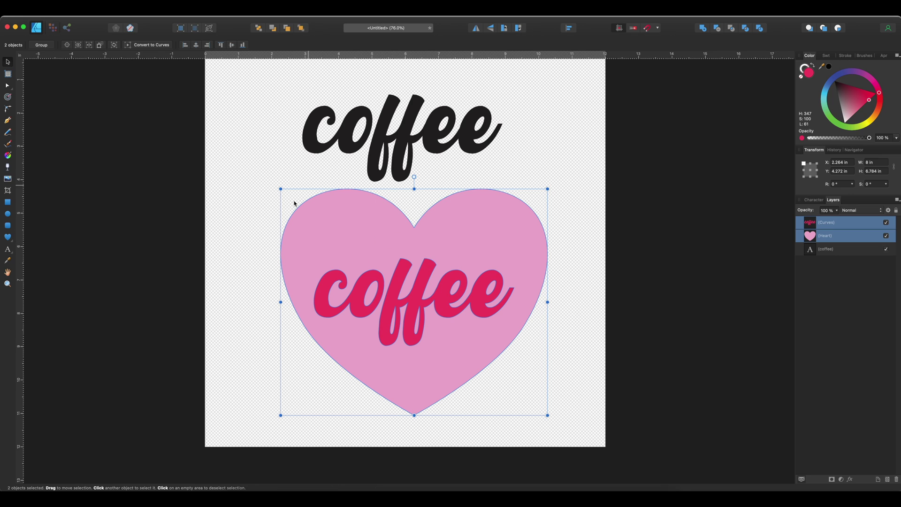
# Step: Duplicate the deep-pink coffee curves and move the copy up over the black text
pyautogui.click(563, 230)
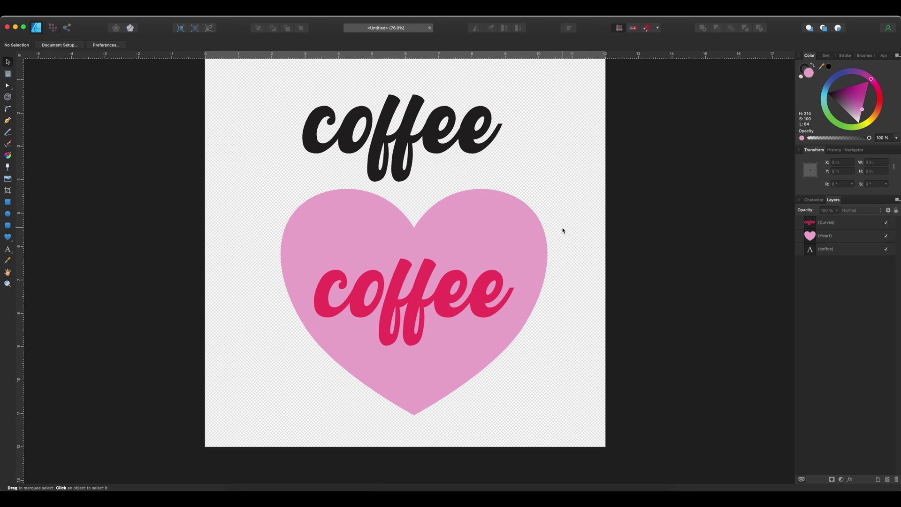
pyautogui.click(491, 224)
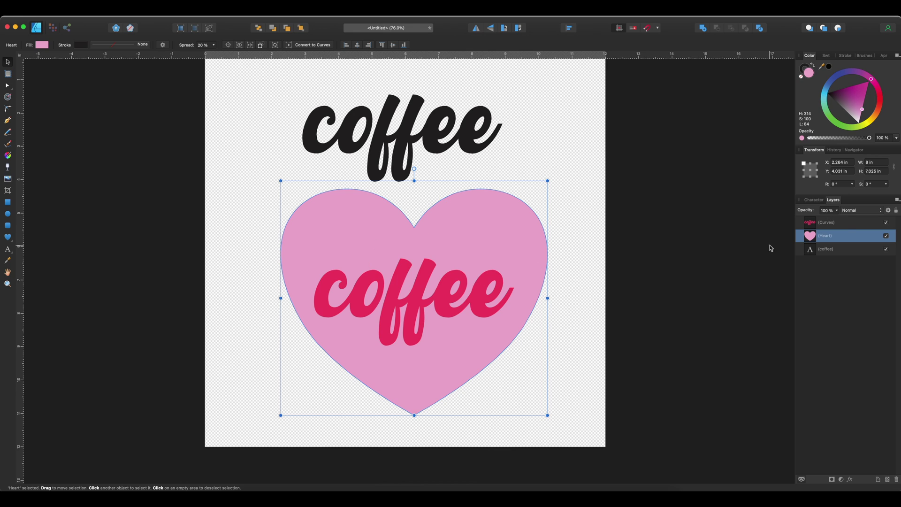
pyautogui.click(842, 222)
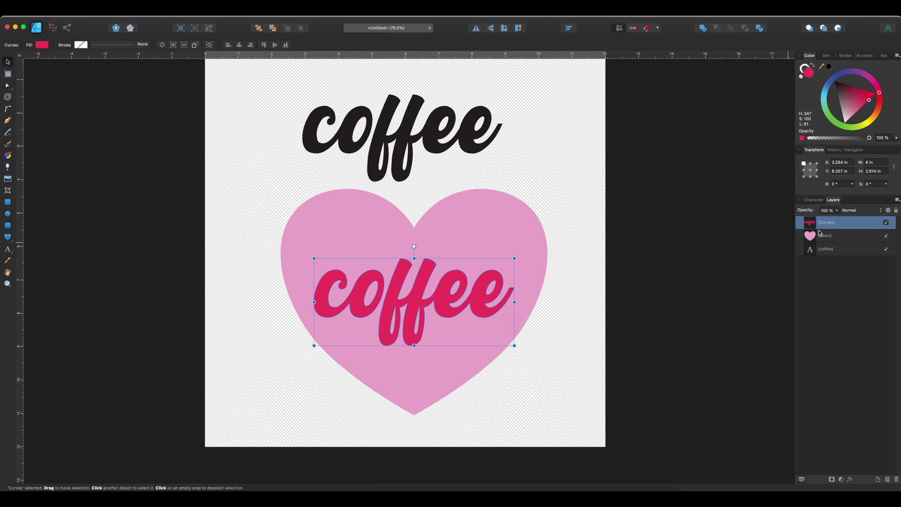
pyautogui.press('super+j')
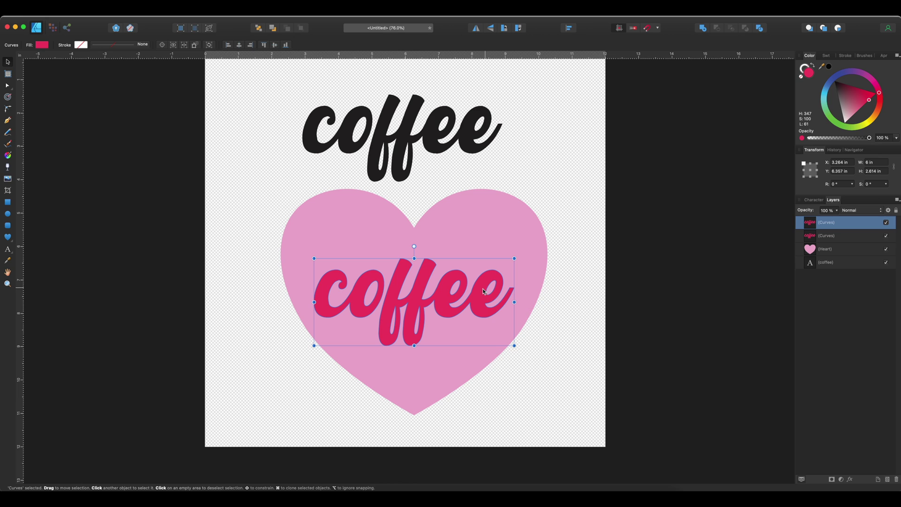
pyautogui.rightClick(482, 294)
pyautogui.click(480, 275)
pyautogui.moveTo(480, 275); pyautogui.dragTo(464, 137)
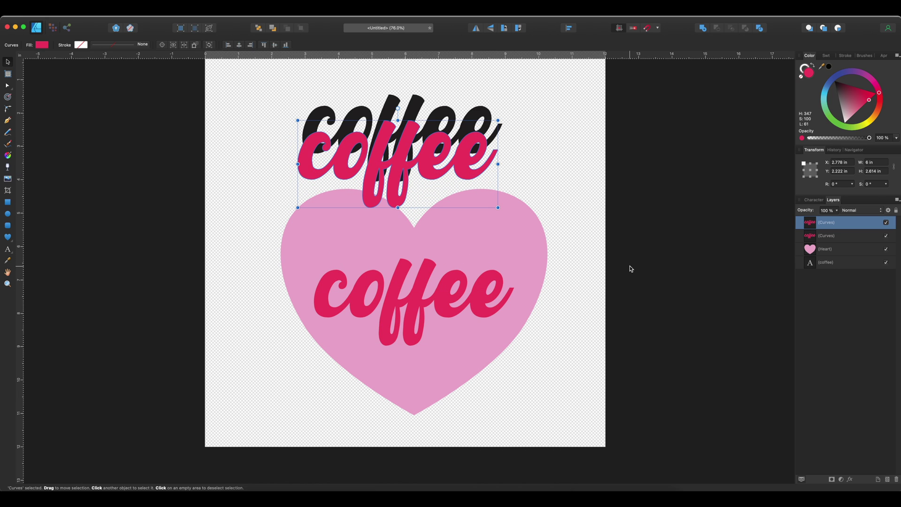
# Step: Subtract the original coffee curves from the heart, then drag the pink copy into the cutout
pyautogui.click(823, 236)
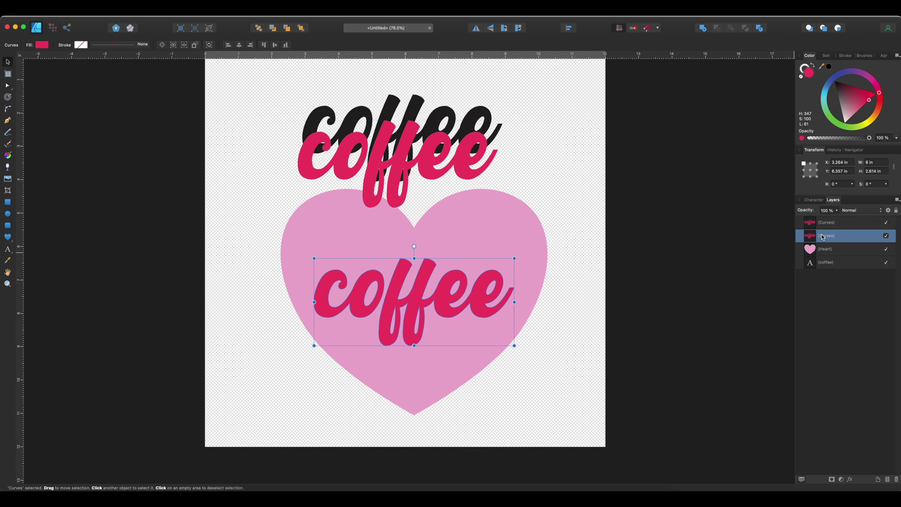
pyautogui.click(822, 249)
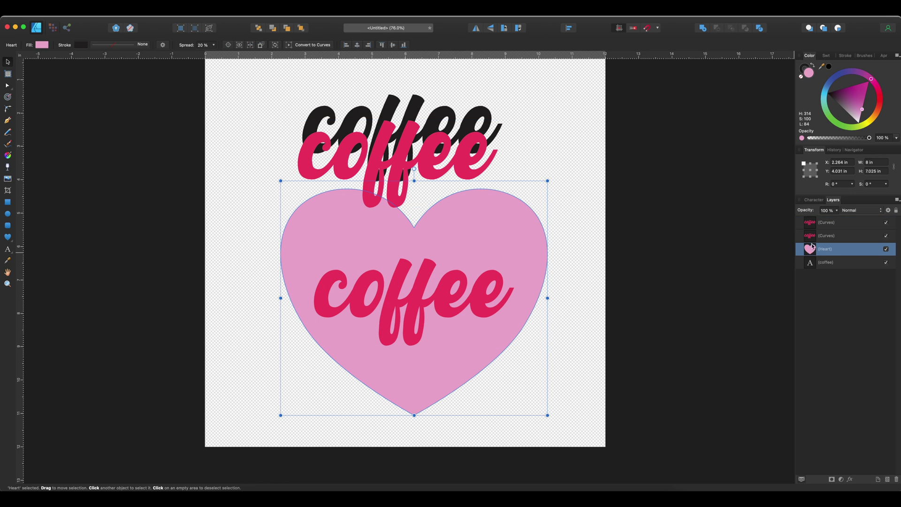
pyautogui.click(821, 236)
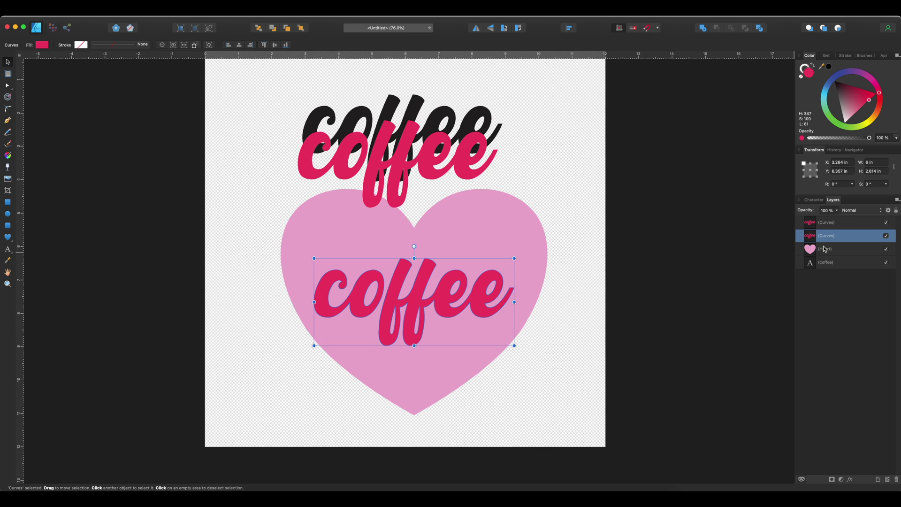
pyautogui.keyDown('shift'); pyautogui.click(824, 249); pyautogui.keyUp('shift')
pyautogui.click(718, 28)
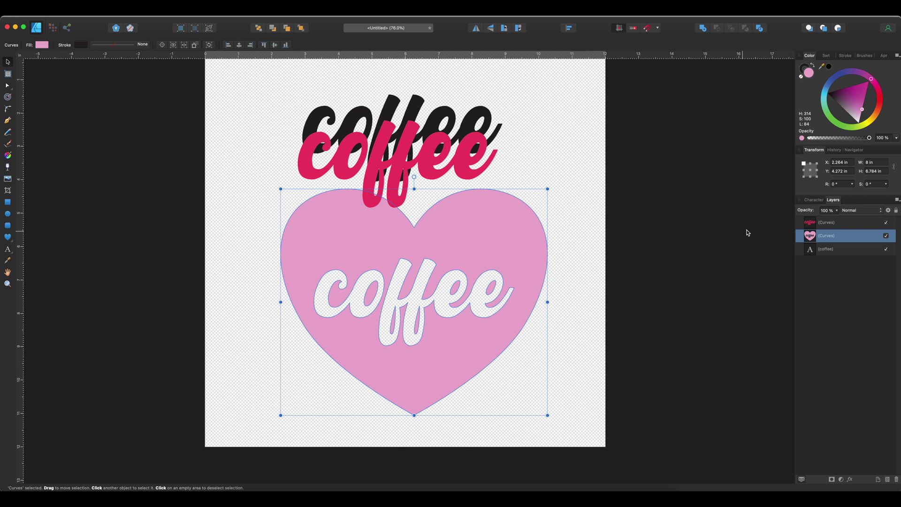
pyautogui.click(838, 224)
pyautogui.moveTo(419, 156); pyautogui.dragTo(440, 294)
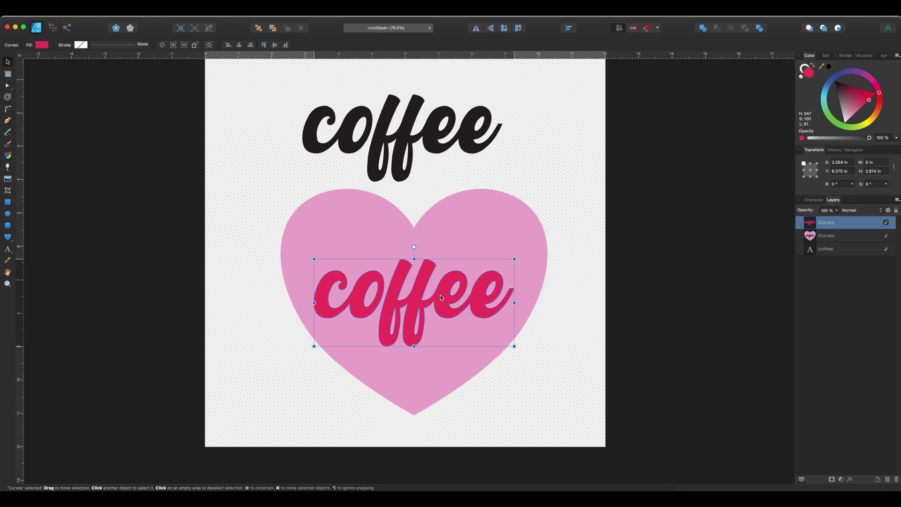
# Step: Hide the black coffee text and select the heart and pink coffee together
pyautogui.click(860, 252)
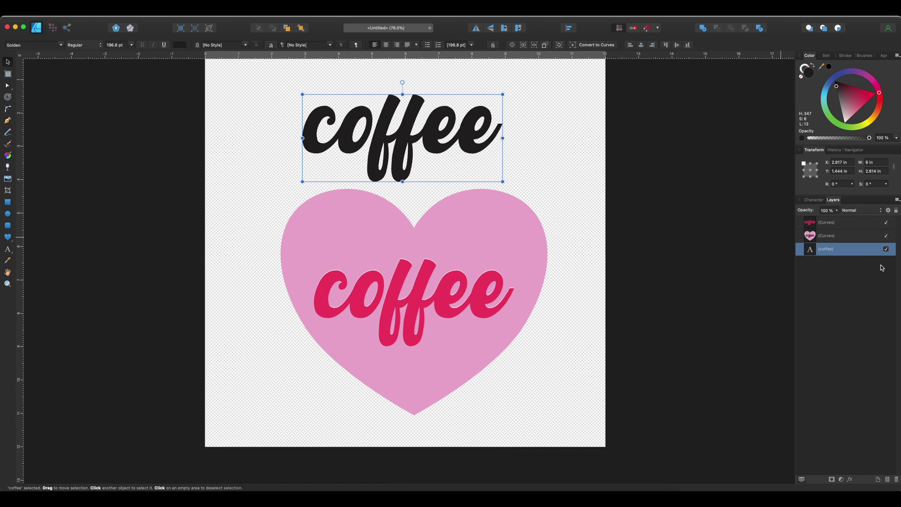
pyautogui.click(887, 252)
pyautogui.click(609, 219)
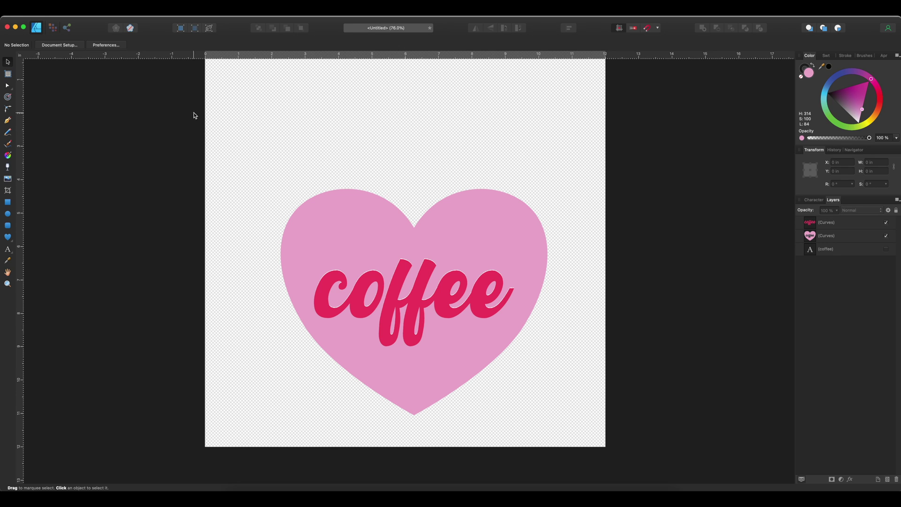
pyautogui.moveTo(252, 149); pyautogui.dragTo(425, 346)
# Step: Export the selection as SVG at document resolution, replacing the existing Untitled.svg
pyautogui.click(77, 7)
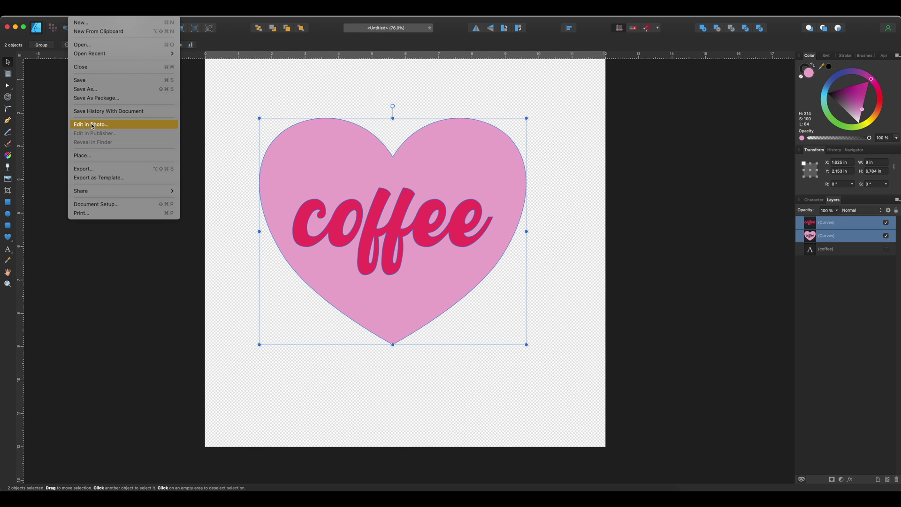
pyautogui.click(96, 170)
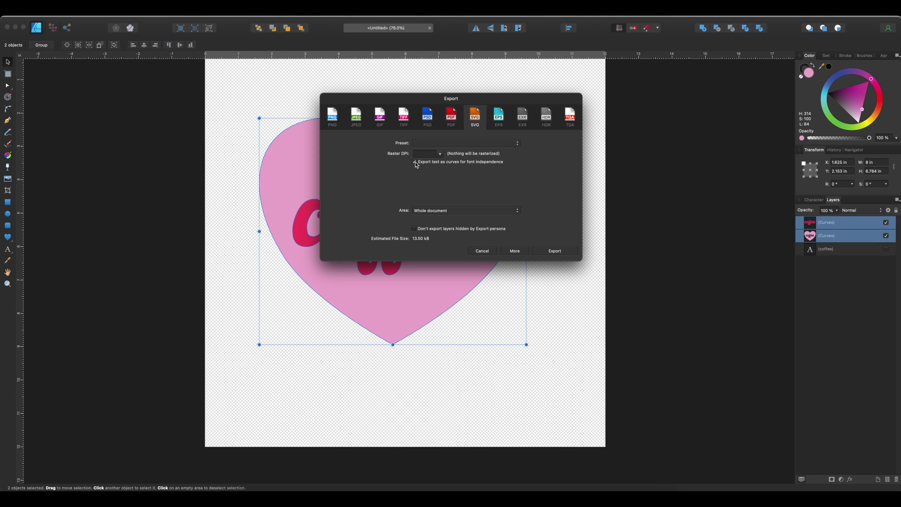
pyautogui.click(513, 252)
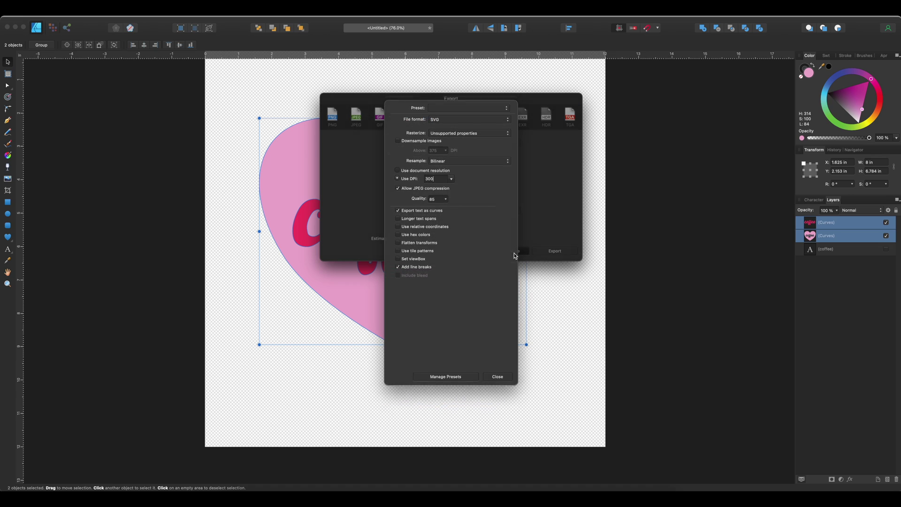
pyautogui.click(398, 176)
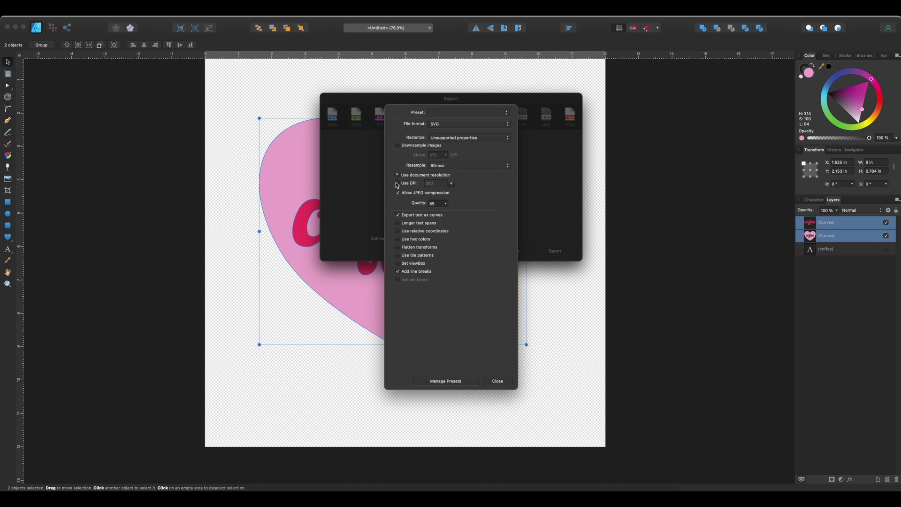
pyautogui.click(396, 183)
pyautogui.click(412, 176)
pyautogui.click(498, 381)
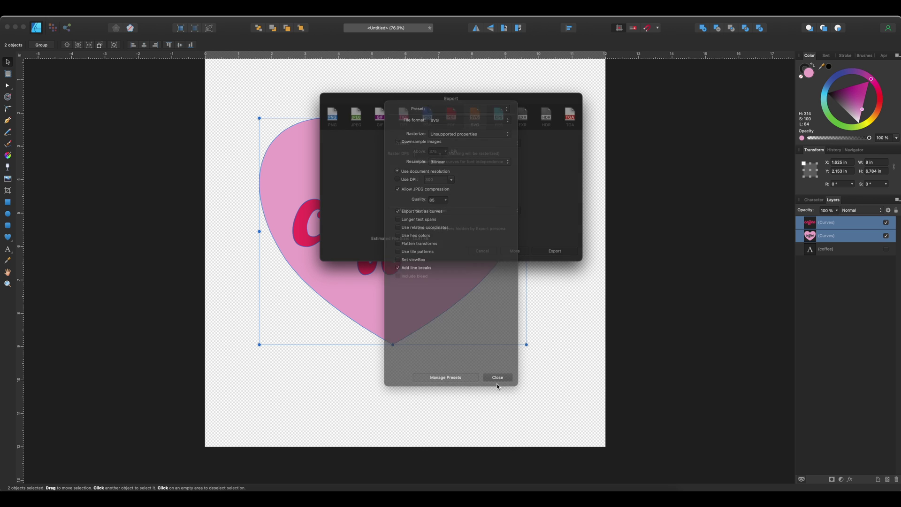
pyautogui.click(558, 251)
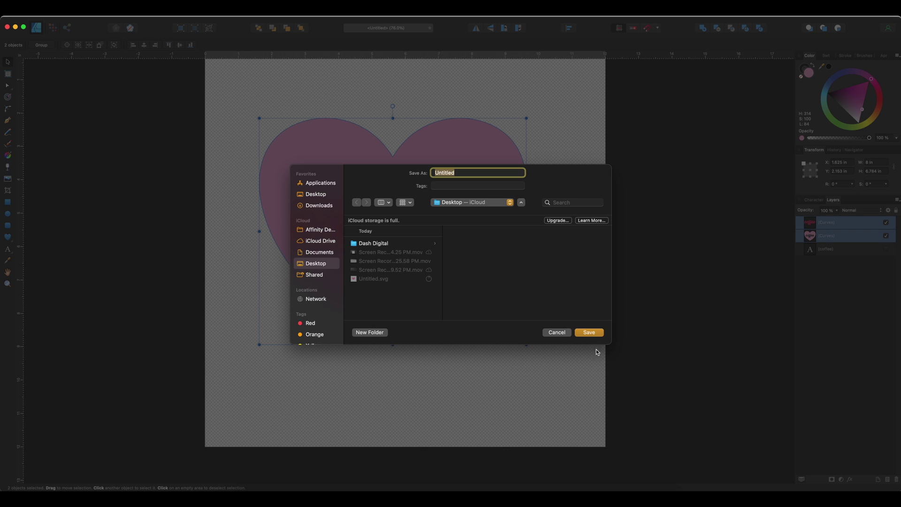
pyautogui.click(594, 334)
pyautogui.click(475, 294)
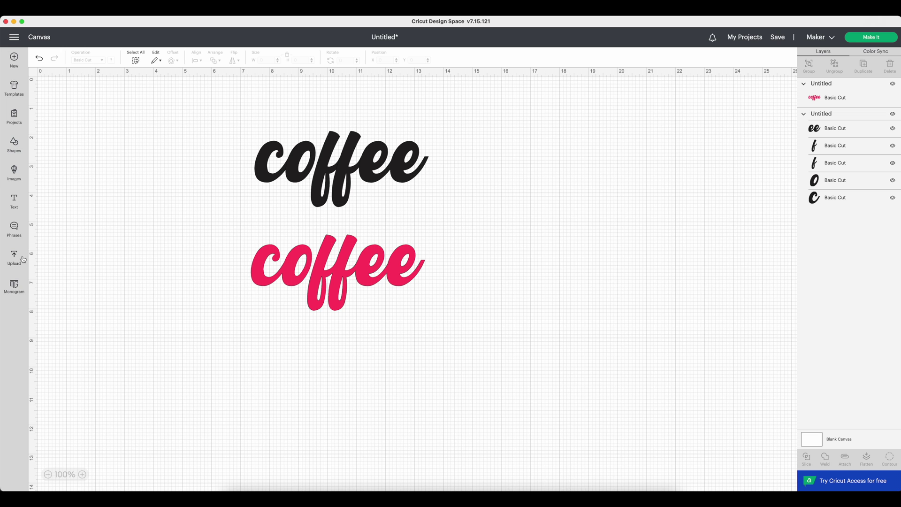
# Step: Upload Untitled.svg as a new image in Cricut Design Space and add it to the canvas
pyautogui.click(23, 259)
pyautogui.click(80, 170)
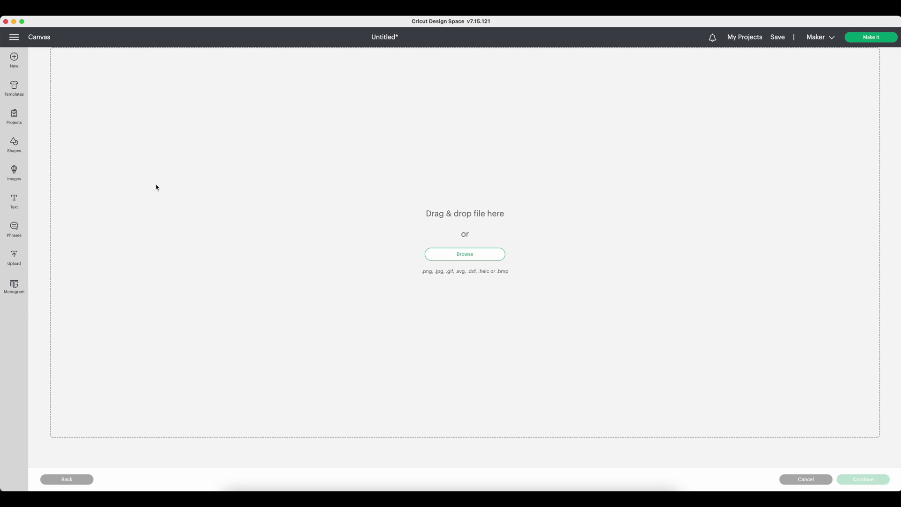
pyautogui.click(436, 256)
pyautogui.click(368, 230)
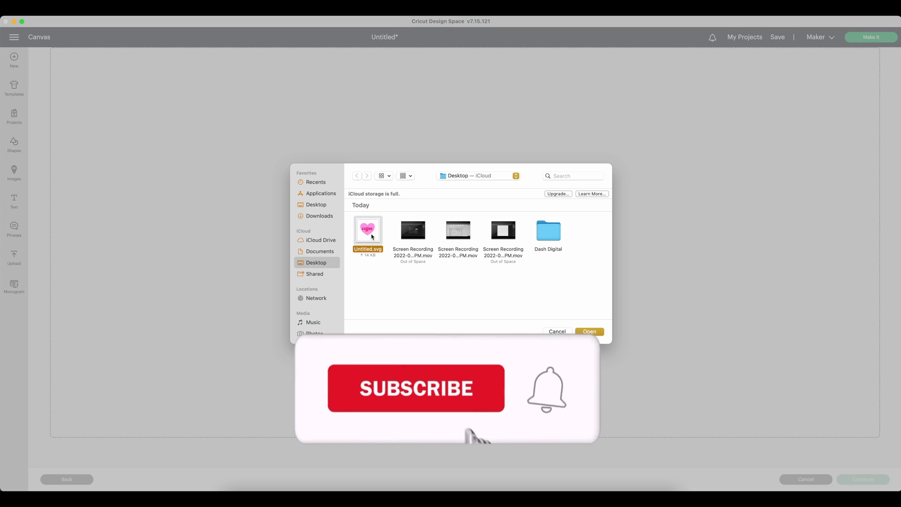
pyautogui.press('Return')
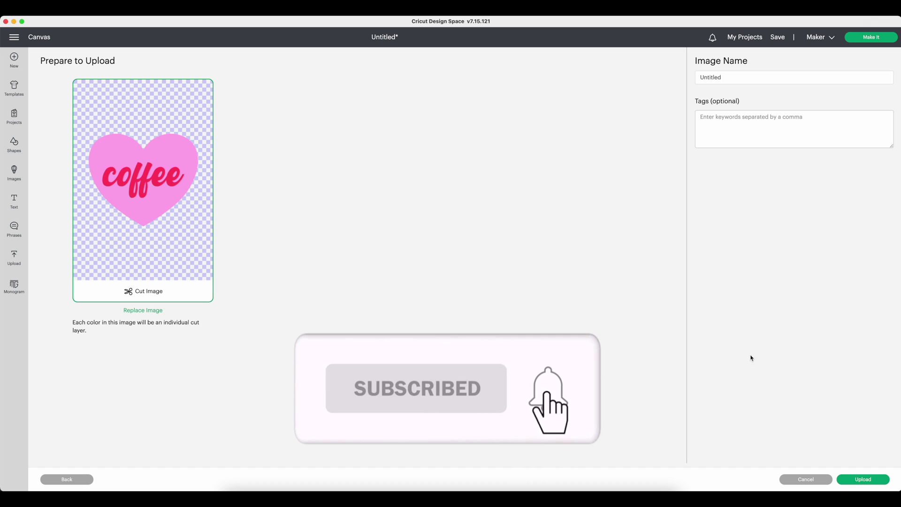
pyautogui.click(863, 479)
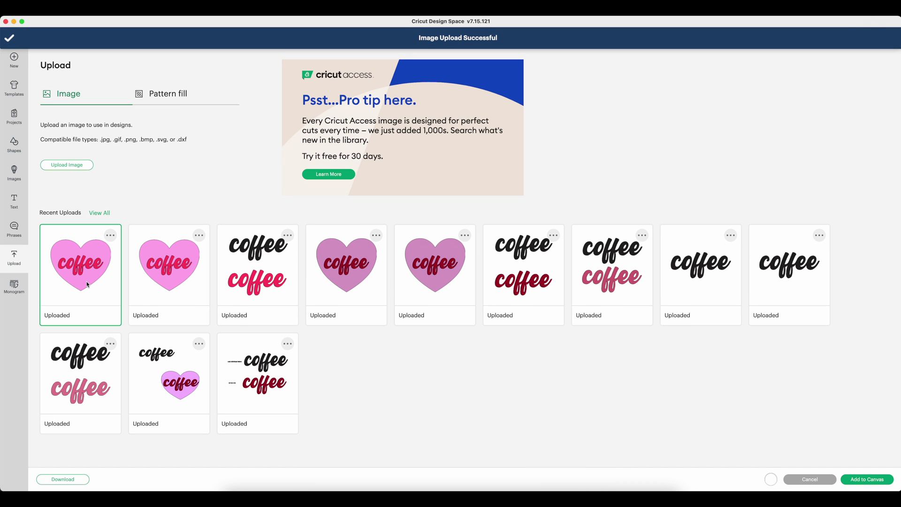
pyautogui.click(863, 479)
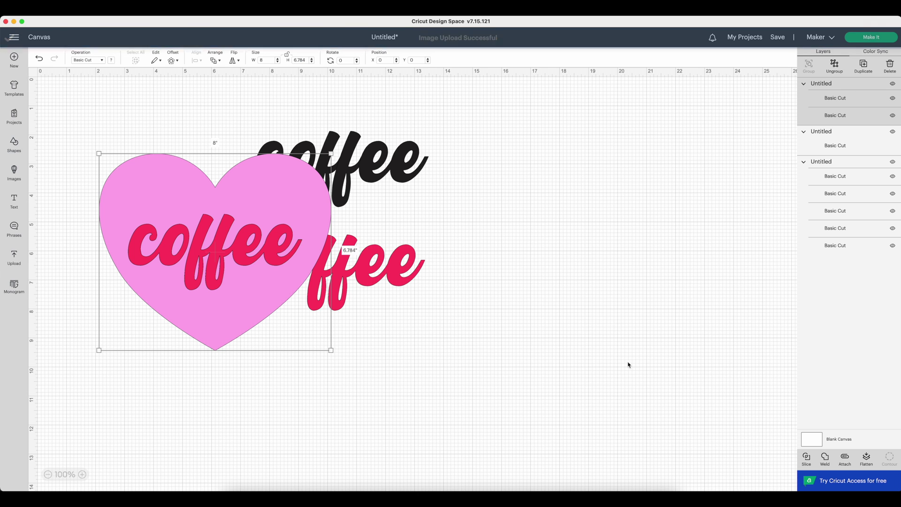
# Step: Move the heart design right of the coffee words, selecting its pink coffee layer and nudging it lower
pyautogui.moveTo(257, 283); pyautogui.dragTo(617, 253)
pyautogui.click(702, 221)
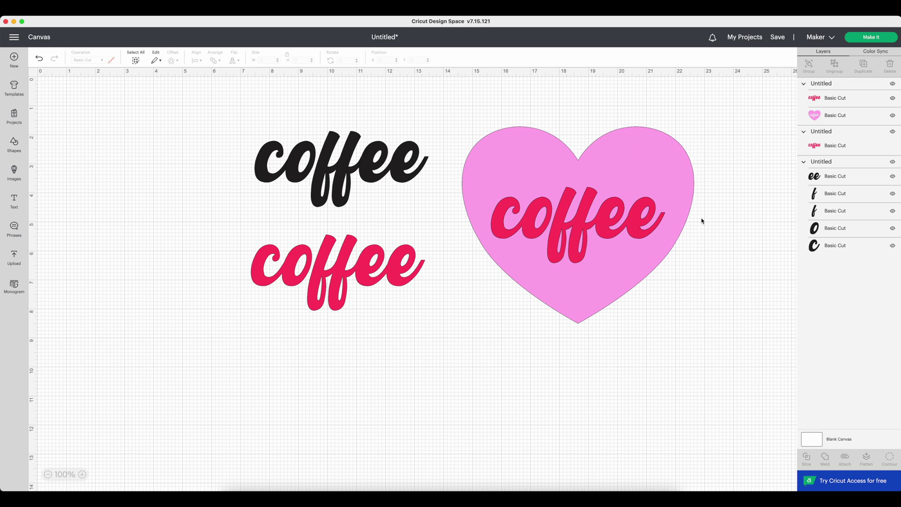
pyautogui.click(665, 224)
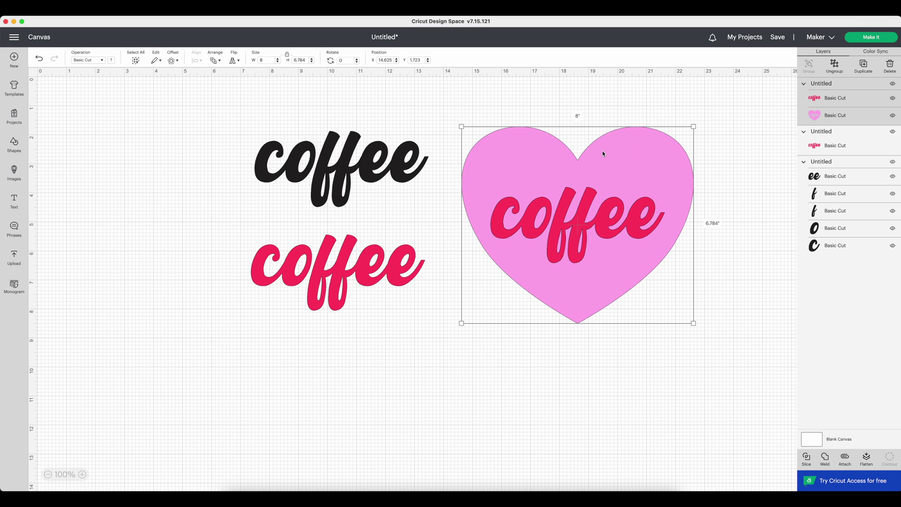
pyautogui.click(829, 99)
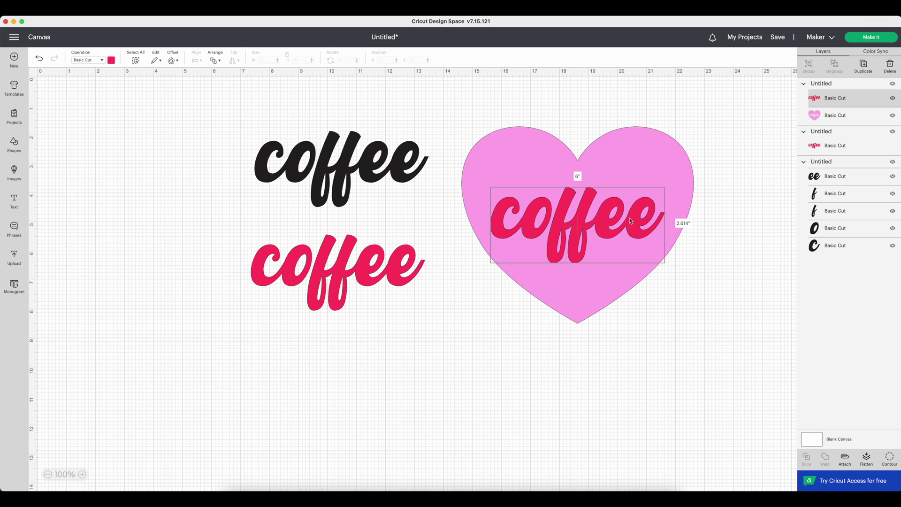
pyautogui.moveTo(629, 221); pyautogui.dragTo(630, 241)
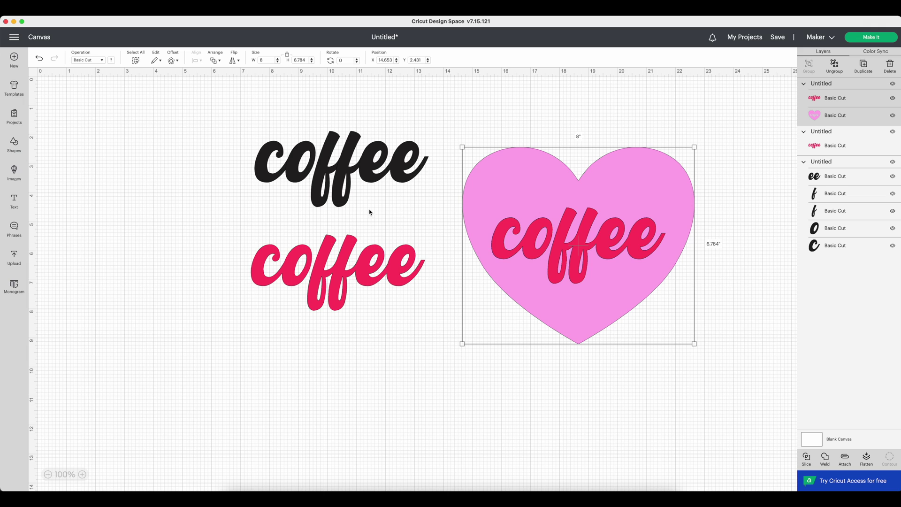